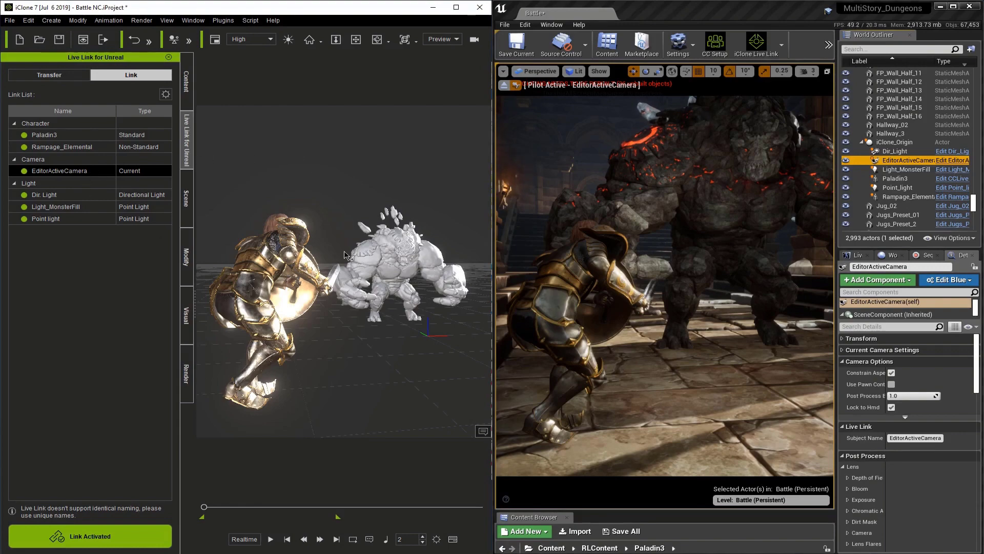
Orbit the viewport around the knight and monster so the Unreal camera shows a new angle
right_click_drag(348, 256, 328, 262)
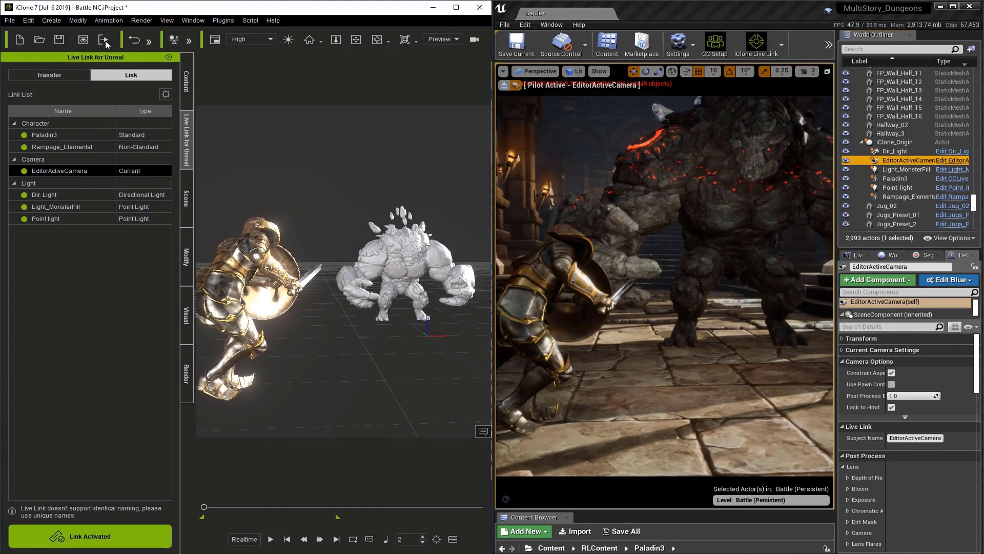
Set the render frame size to iPad Portrait (768x1024), after trying HD 1080p and iPad
left_click(103, 41)
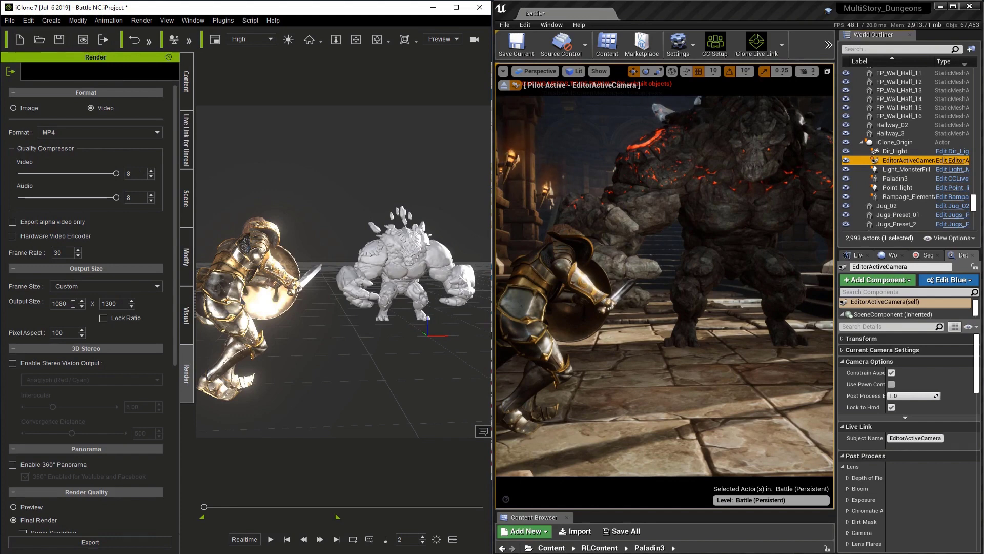
left_click(73, 287)
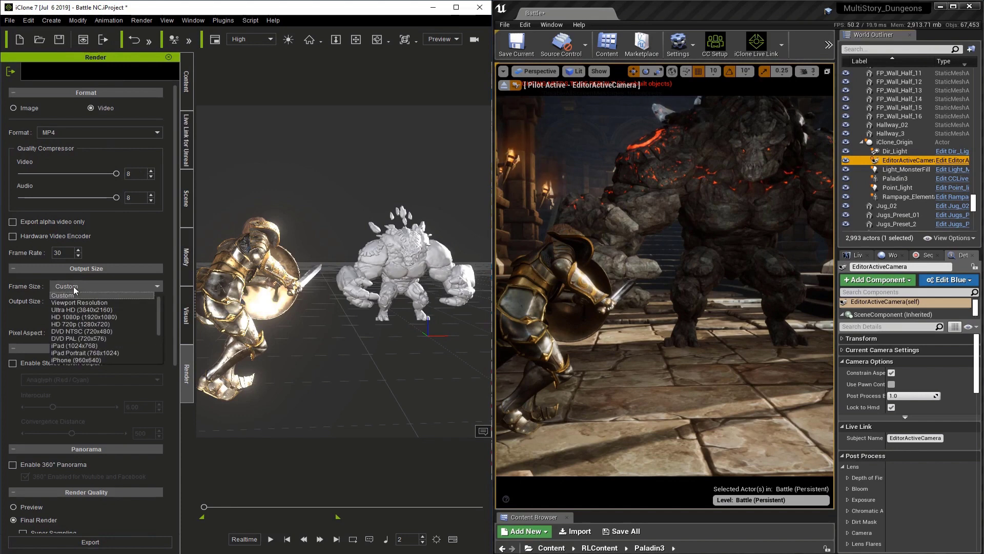
left_click(89, 318)
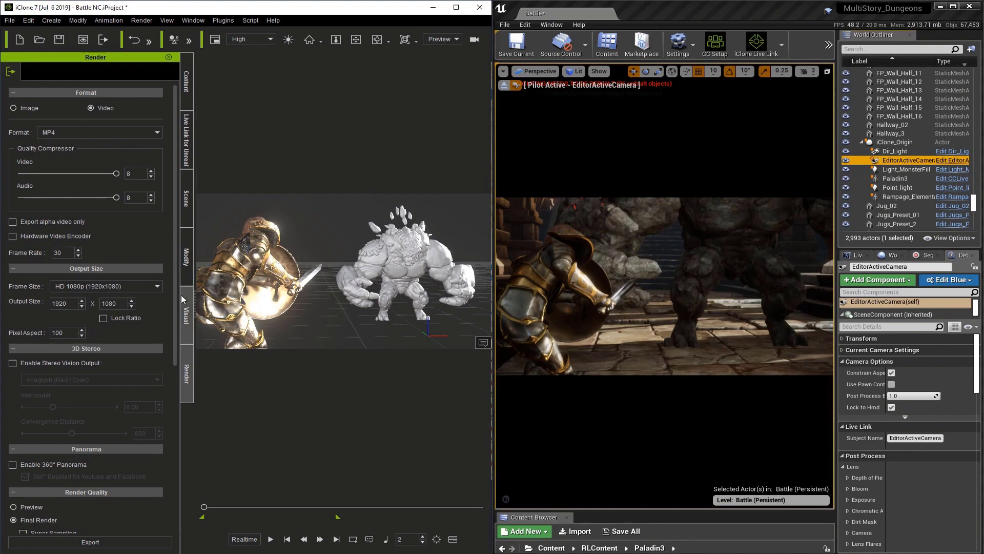
left_click(109, 290)
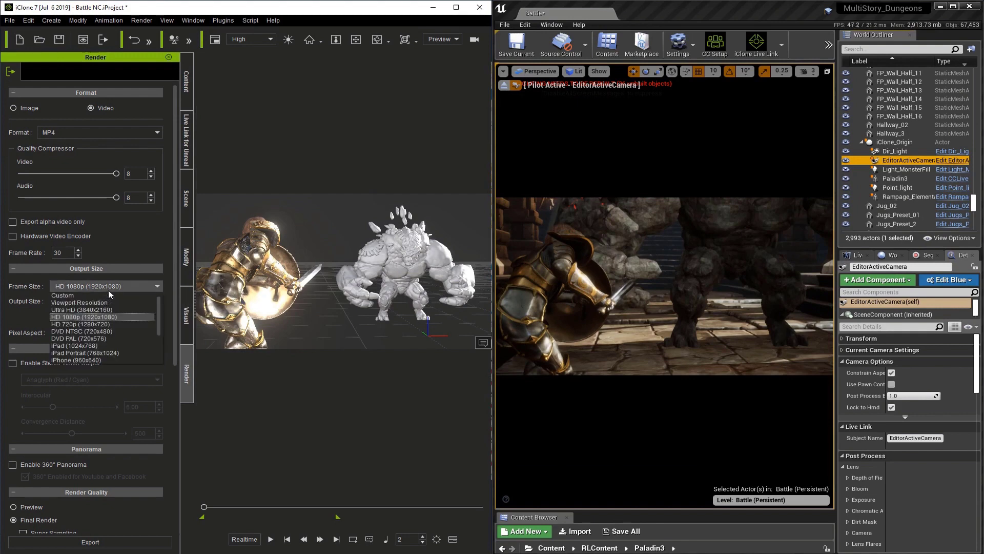
left_click(100, 346)
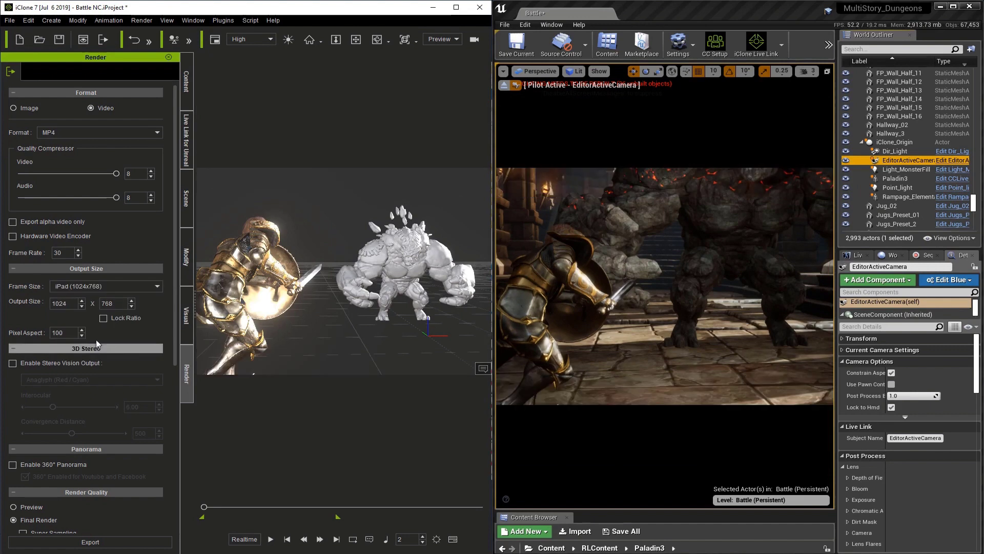
left_click(127, 286)
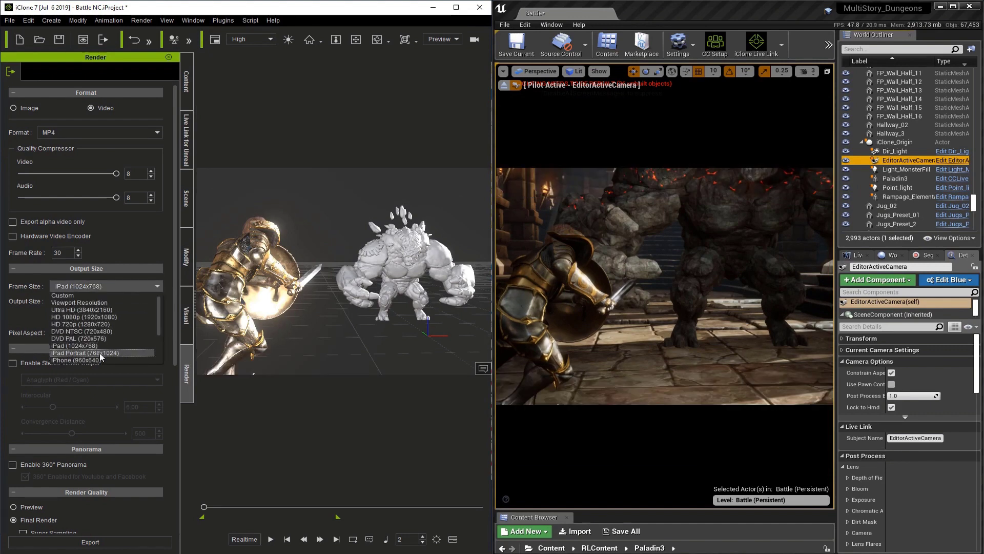
left_click(99, 353)
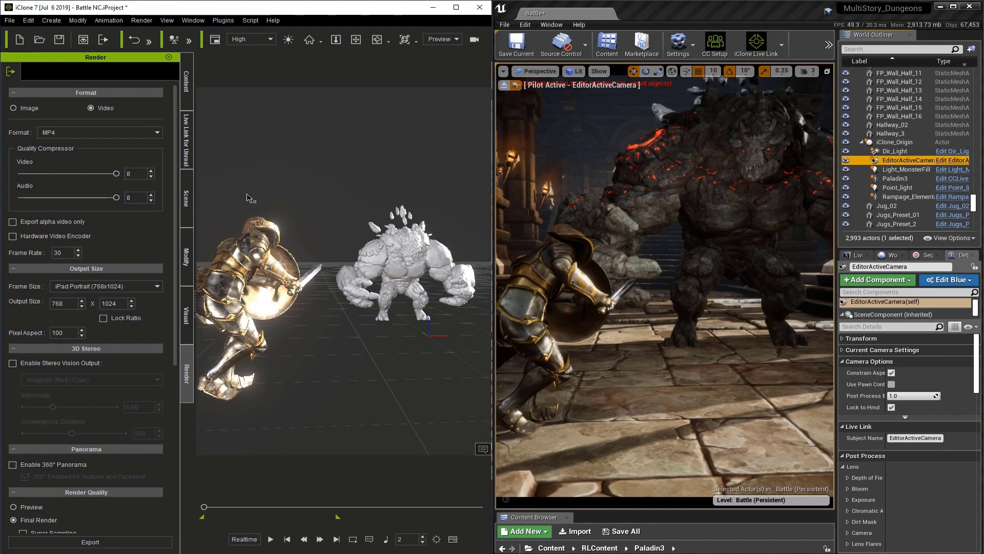
Create a new camera and orbit it to frame the monster over the knight's shoulder
left_click(189, 148)
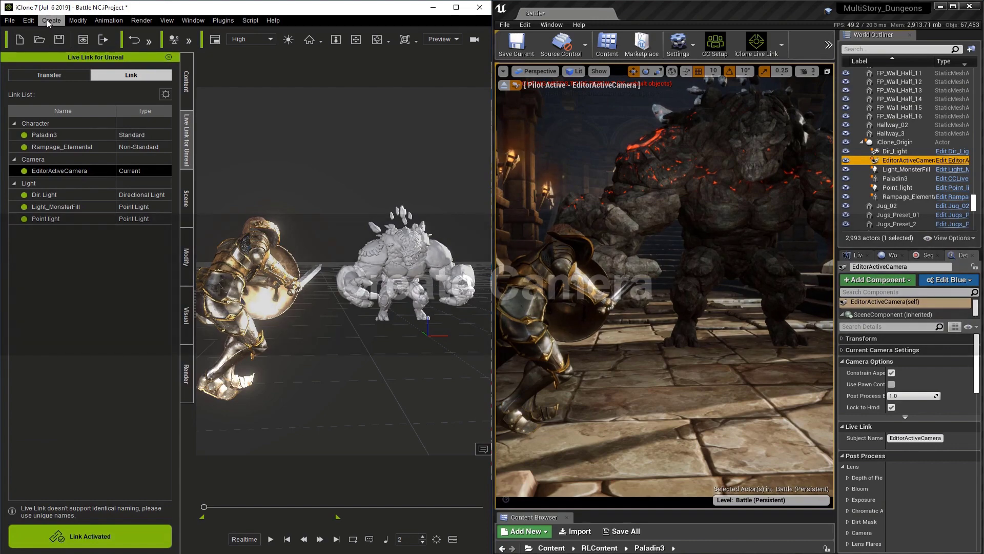
left_click(50, 20)
left_click(78, 148)
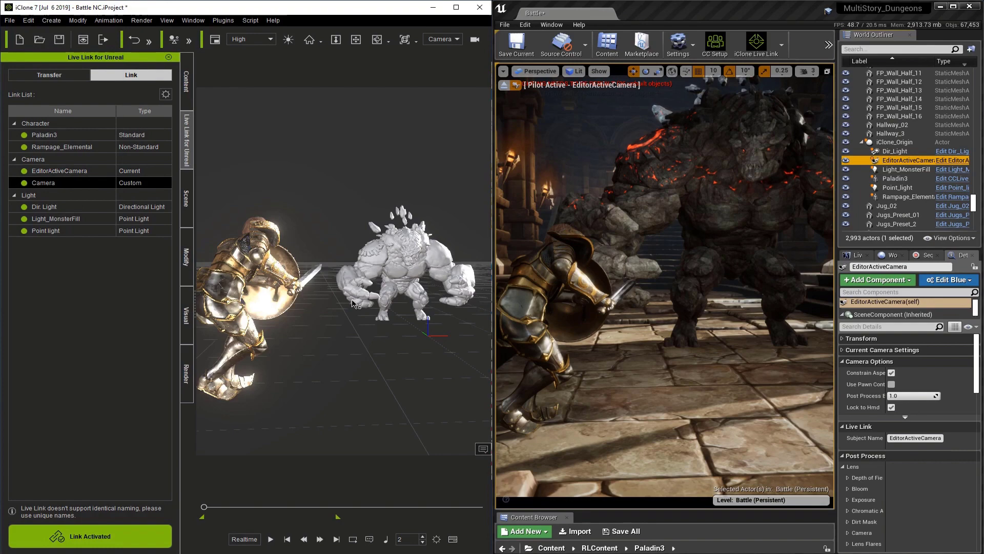
right_click_drag(306, 302, 352, 285)
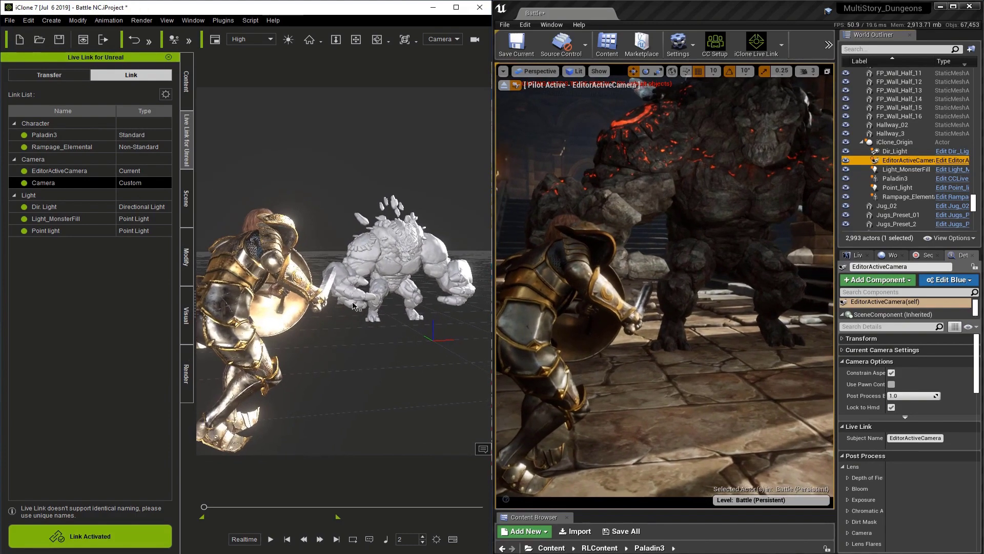
mouse_move(359, 310)
right_mouse_down()
mouse_move(340, 307)
mouse_move(359, 291)
mouse_move(352, 302)
right_mouse_up()
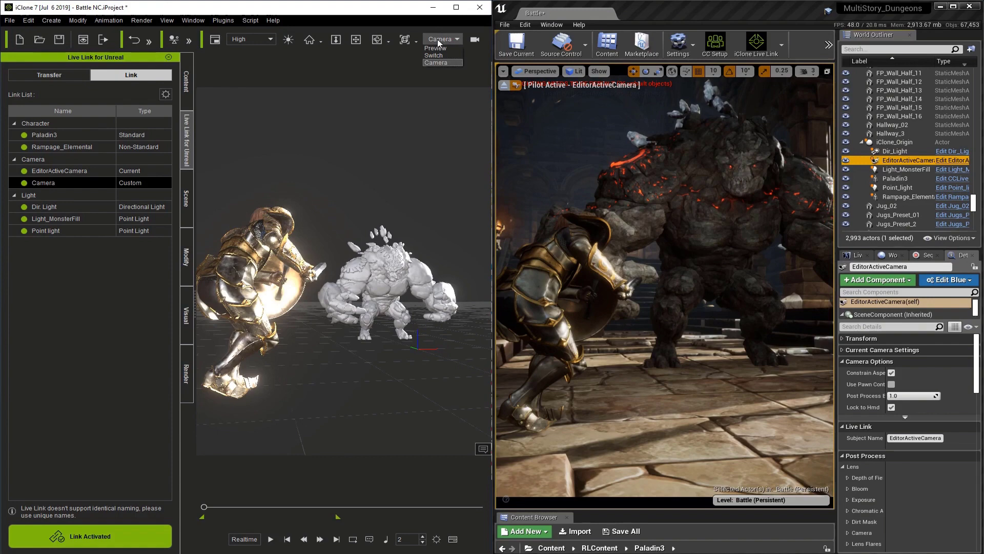
left_click(438, 48)
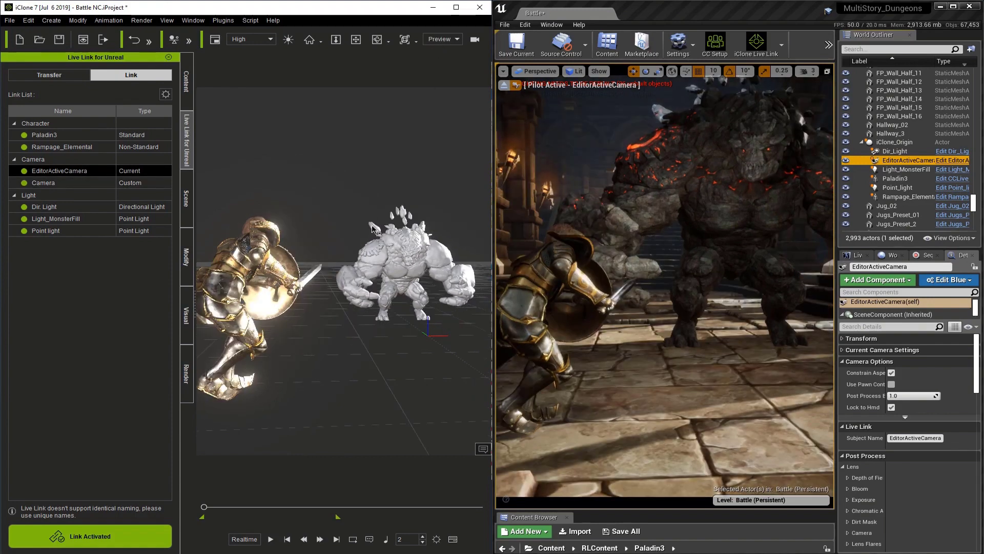
scroll(306, 340, "down", 3)
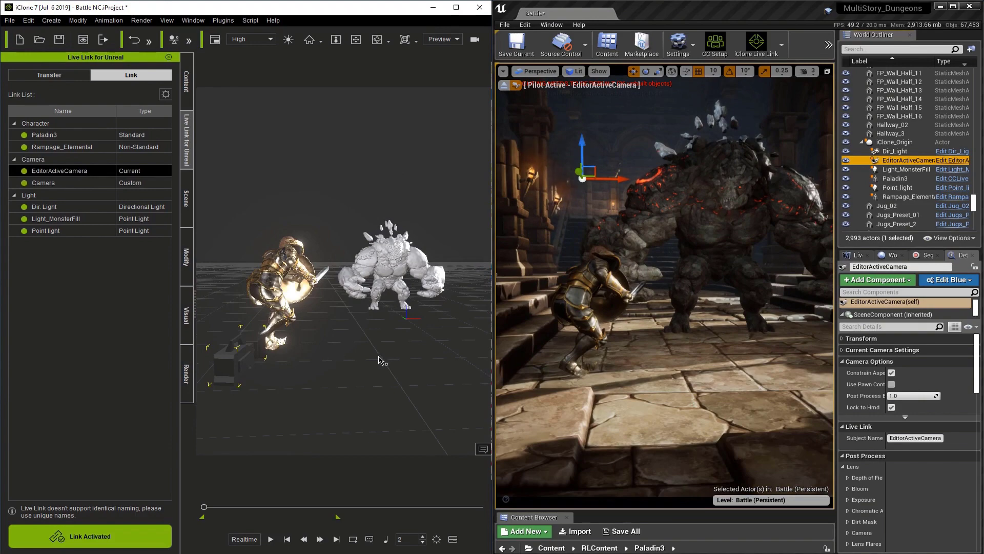
right_click_drag(390, 357, 239, 336)
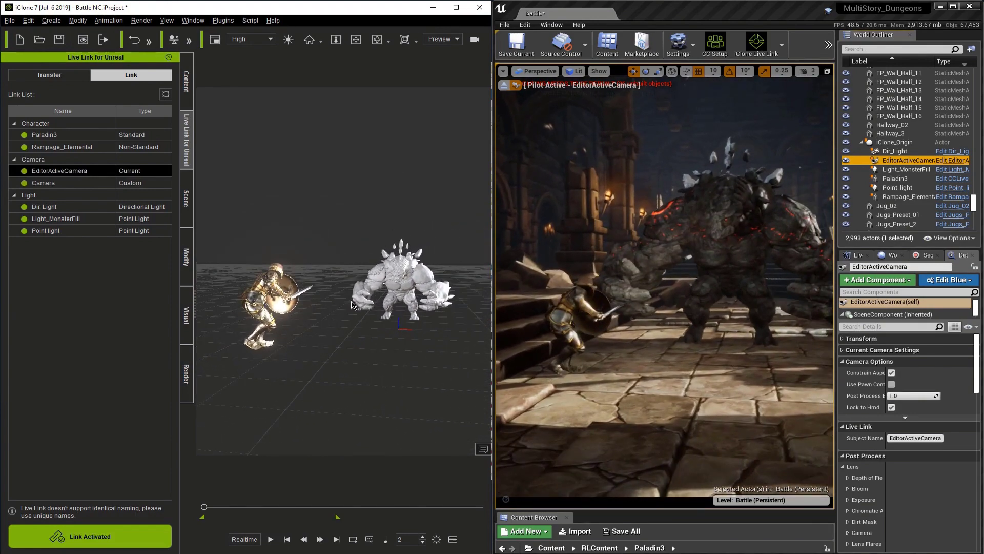
left_click(443, 40)
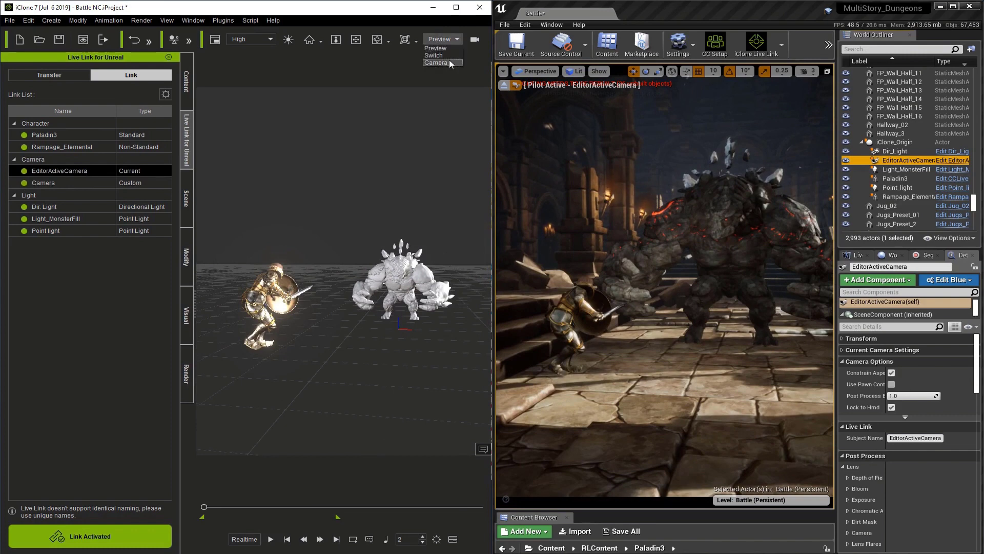
left_click(449, 59)
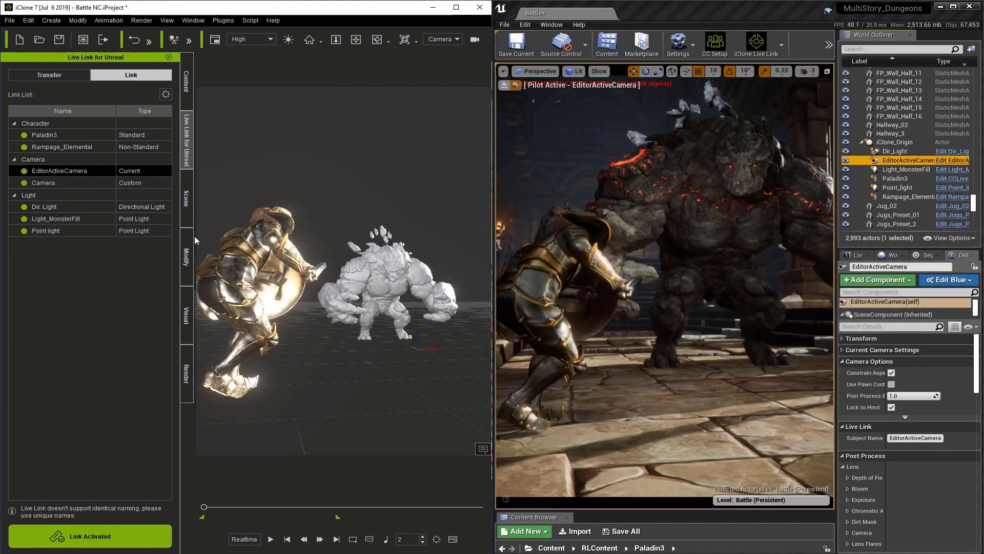
Select the new camera and set its lens to 34.92 mm focal length, 54.54° angle of view
left_click(186, 213)
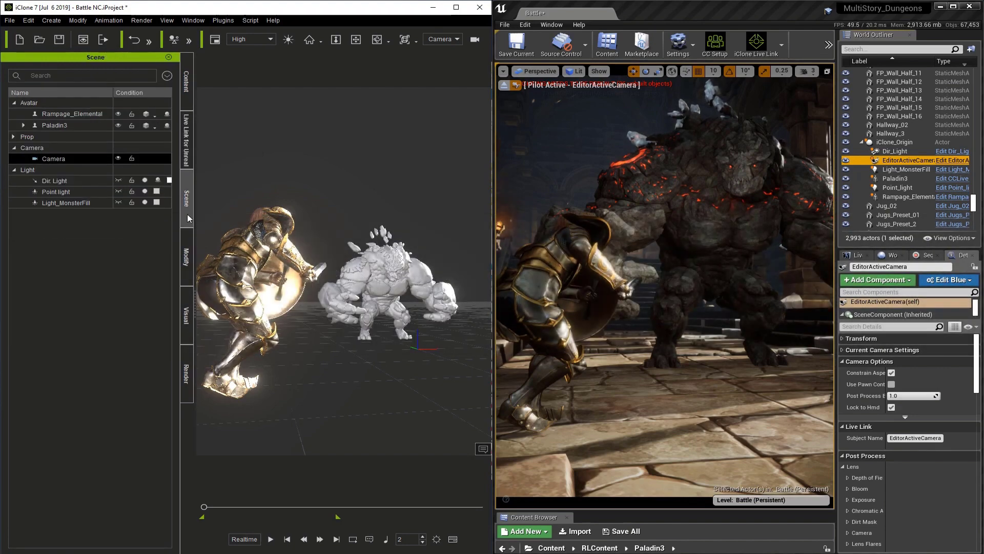
left_click(83, 159)
left_click(183, 242)
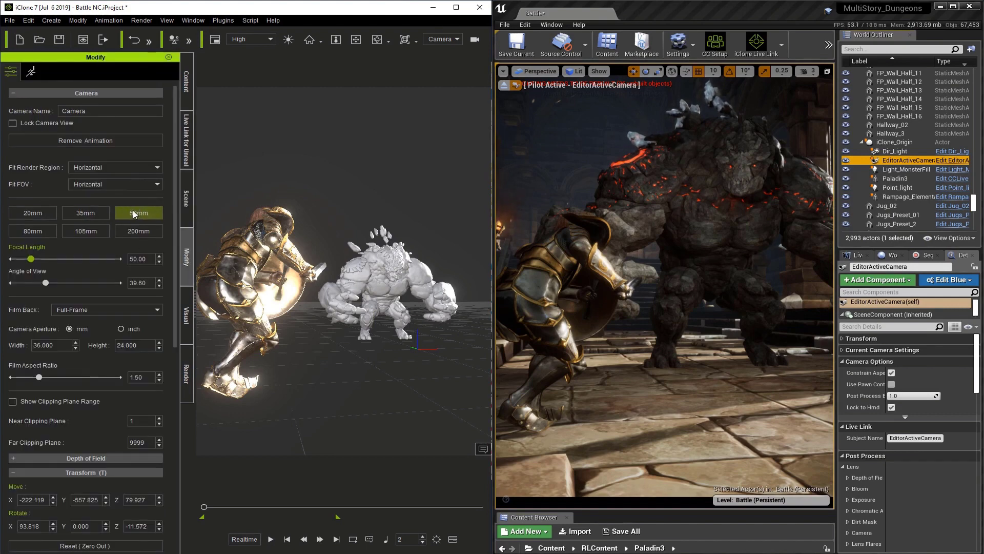
left_click(45, 216)
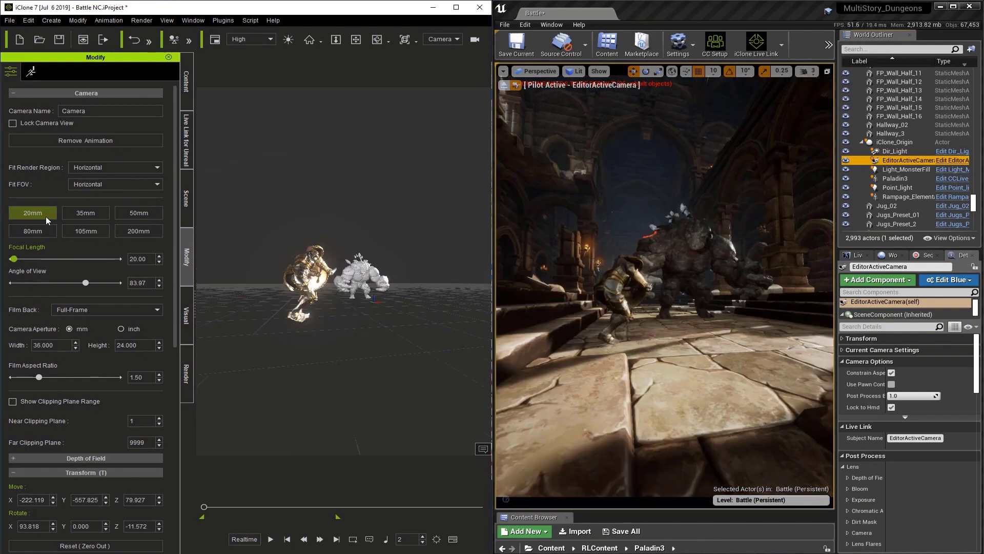
left_click(83, 206)
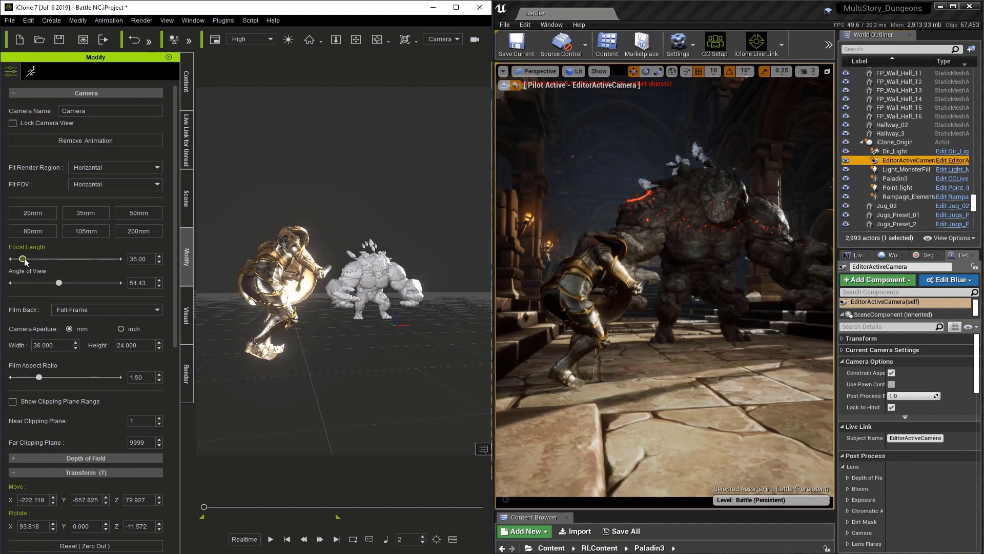
left_click_drag(59, 283, 65, 283)
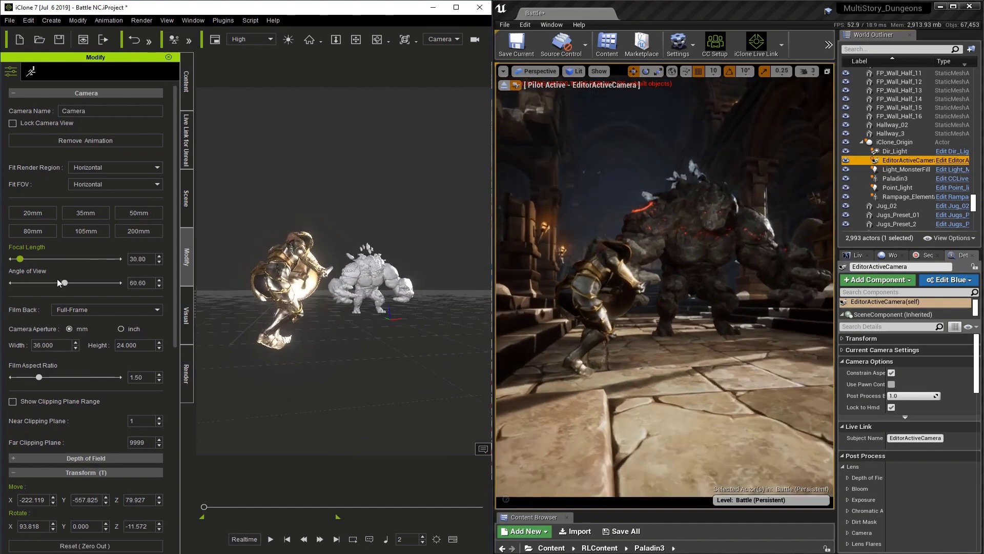
left_click_drag(19, 259, 24, 260)
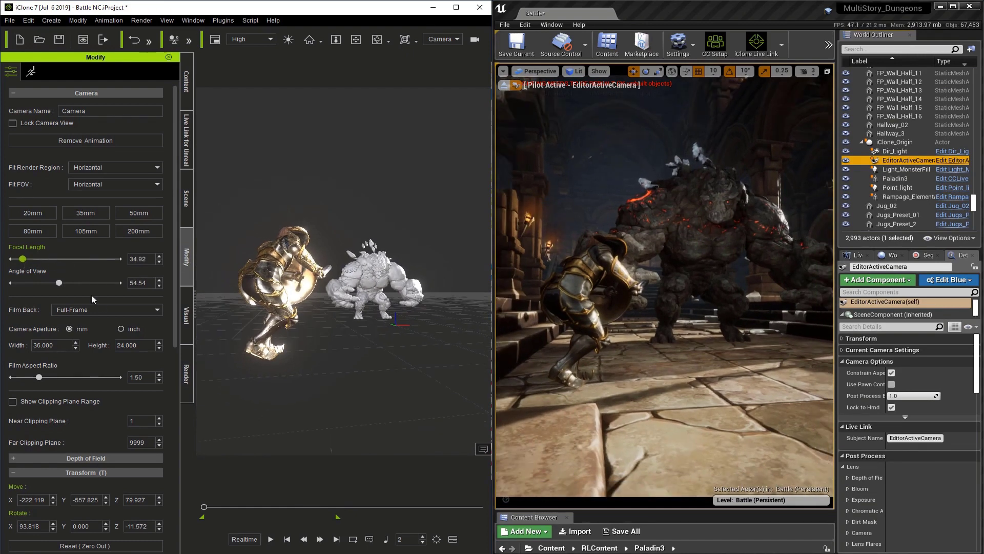
Set the camera film back to Full-Frame (36 × 24 mm) after trying Nikon - D3100 and Red - One
left_click(66, 308)
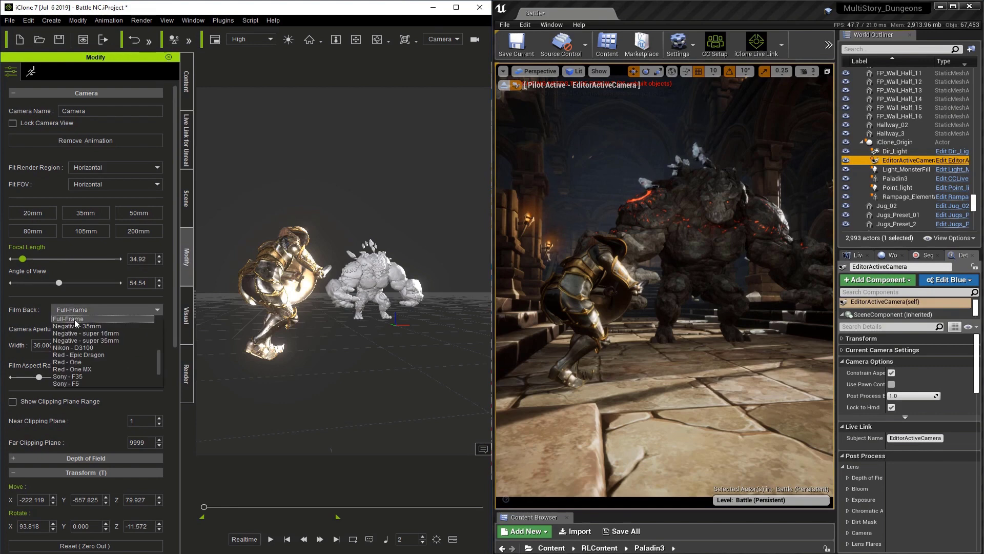
left_click(84, 347)
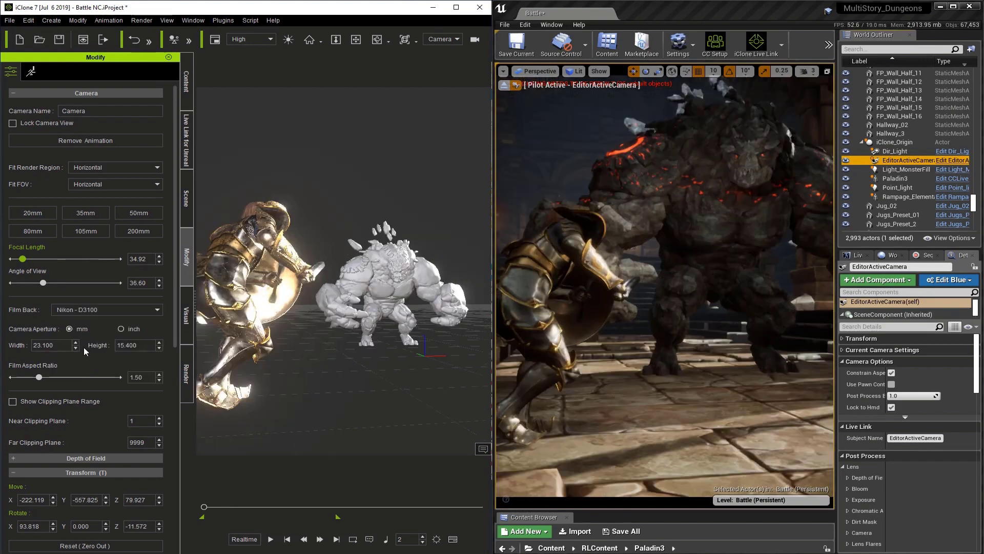
left_click(124, 310)
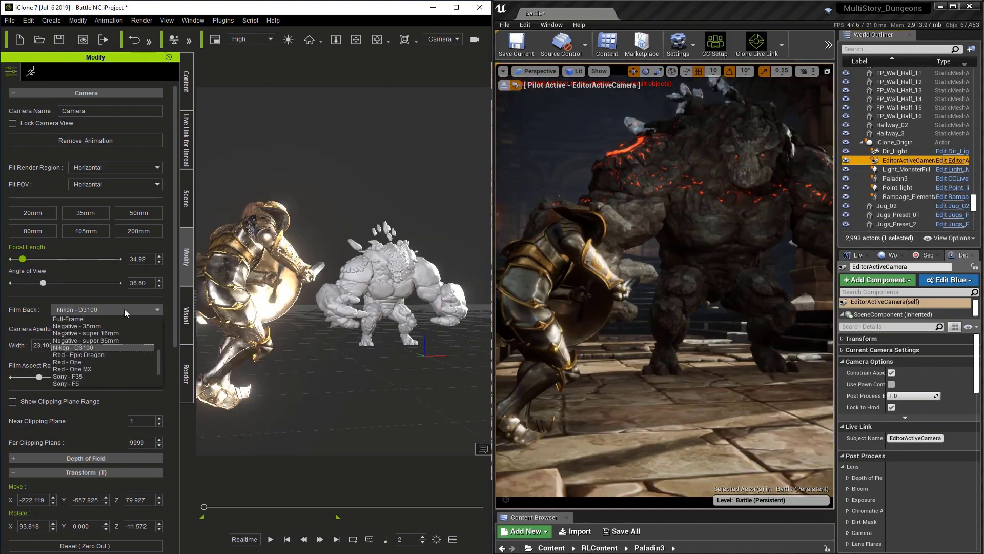
left_click(88, 363)
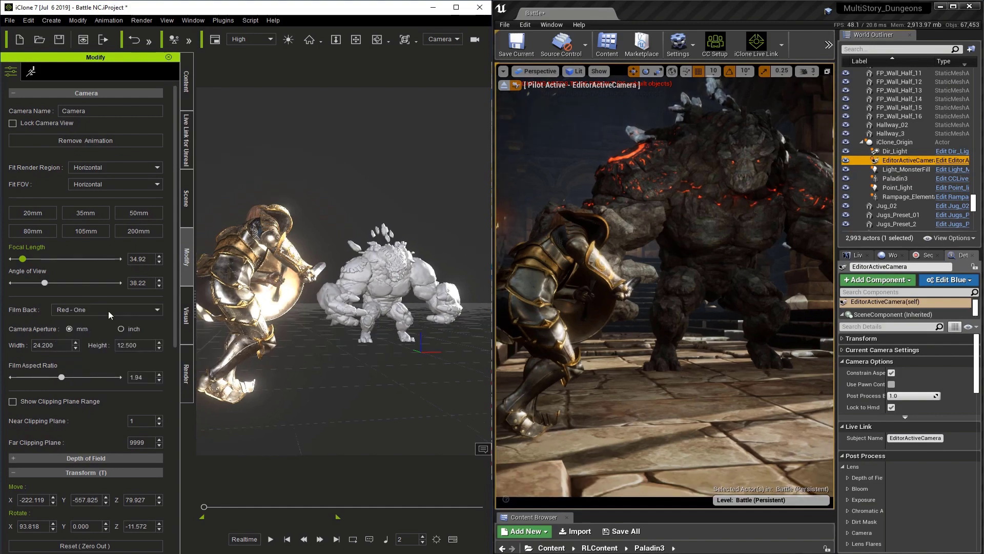
left_click(109, 310)
left_click(103, 342)
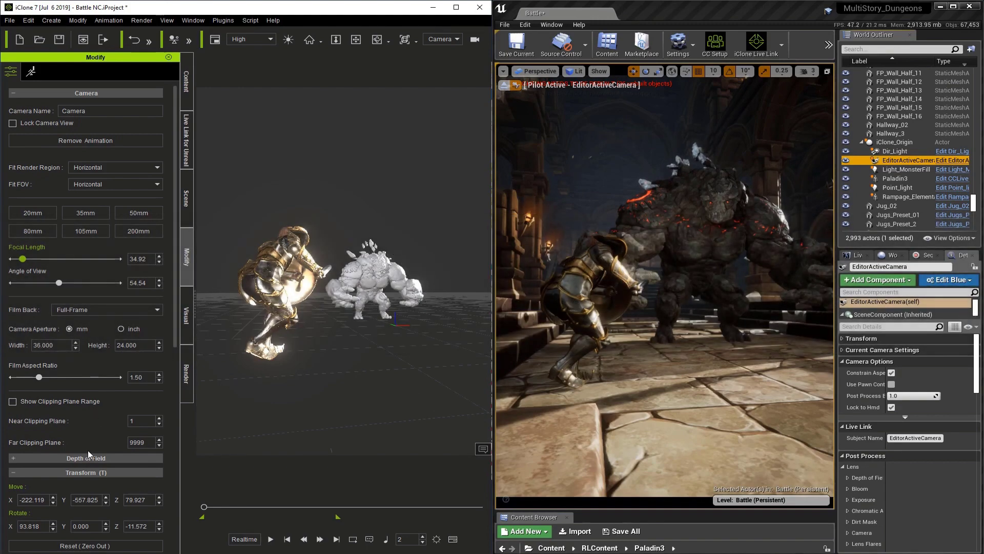
Activate depth of field and pick the knight, then the monster, as the focus target
left_click(87, 456)
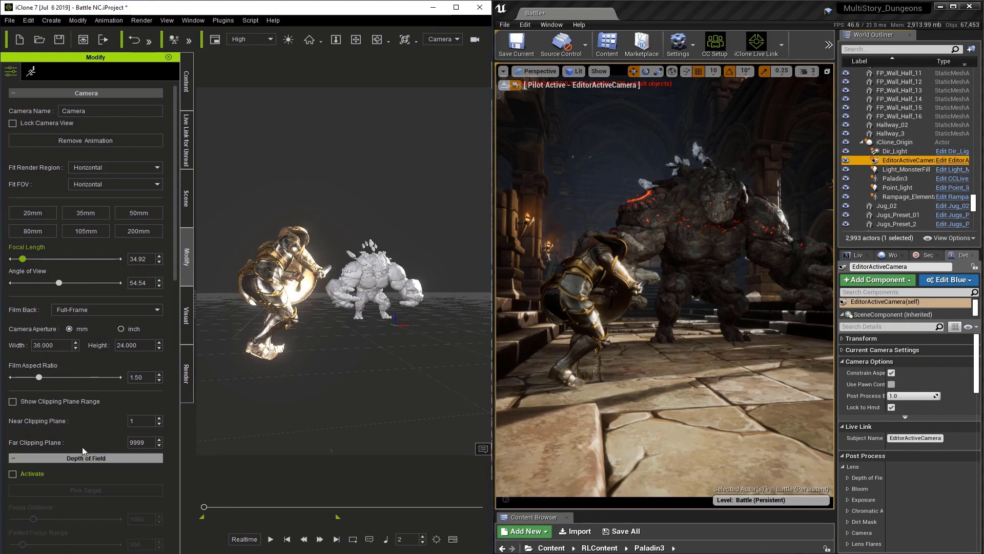
scroll(83, 410, "down", 7)
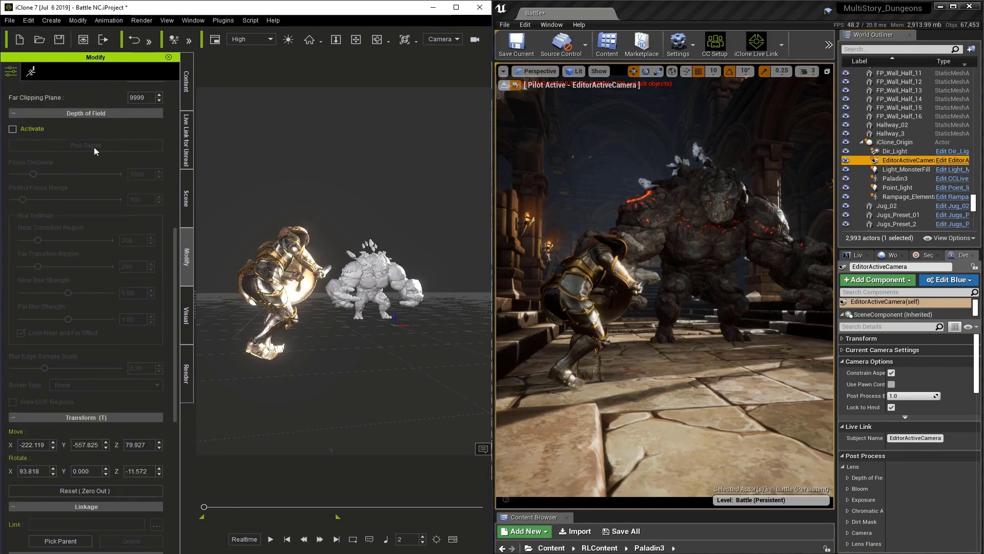
left_click(32, 131)
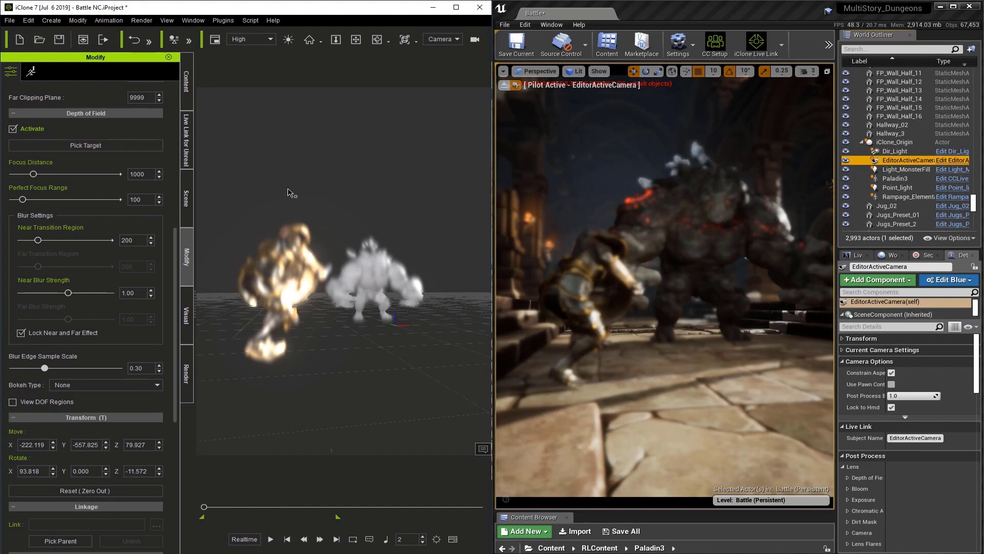
left_click(123, 147)
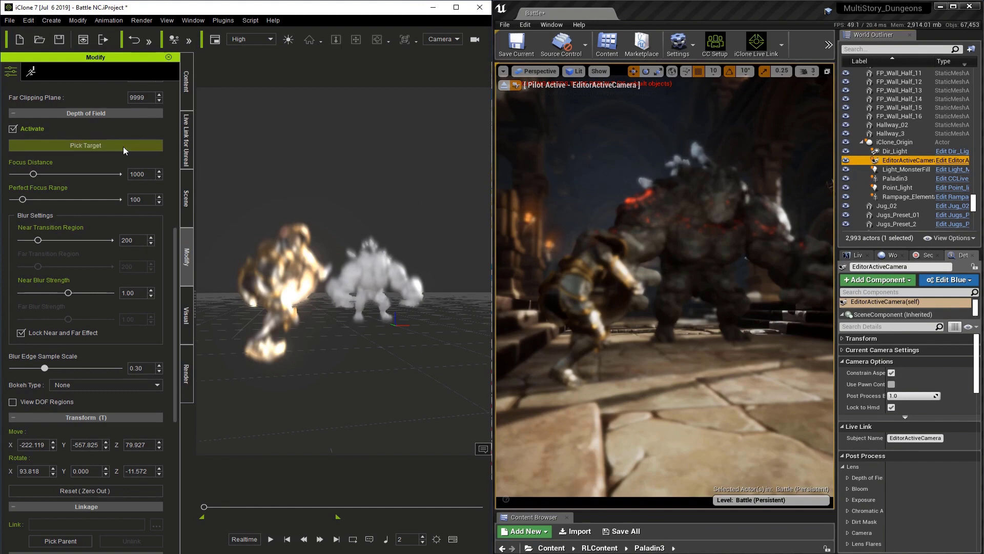
left_click(336, 246)
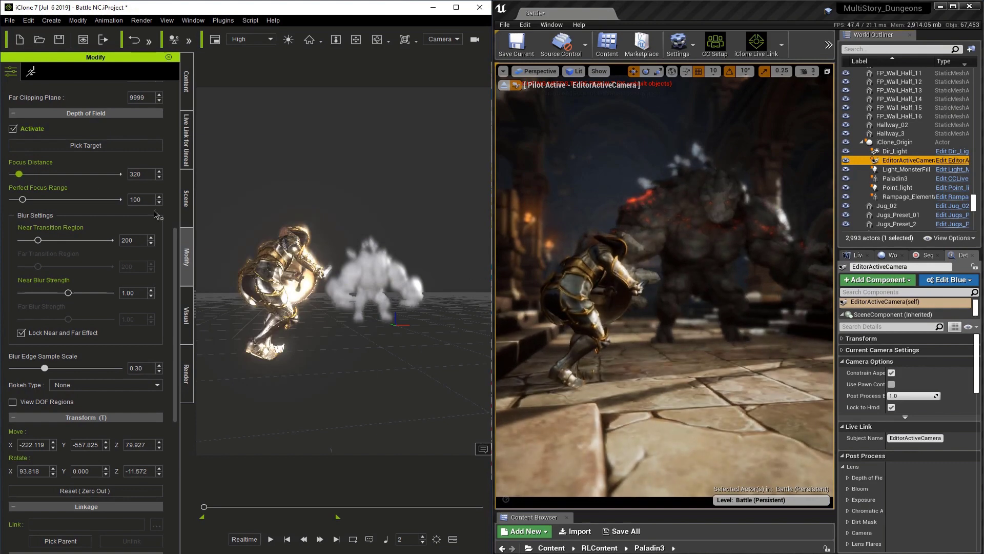
left_click(78, 146)
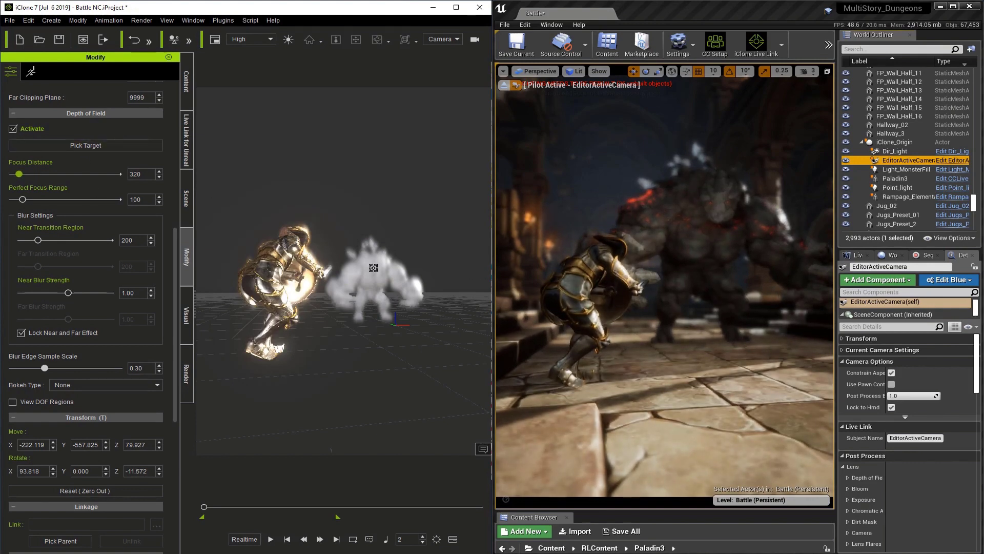
left_click(366, 267)
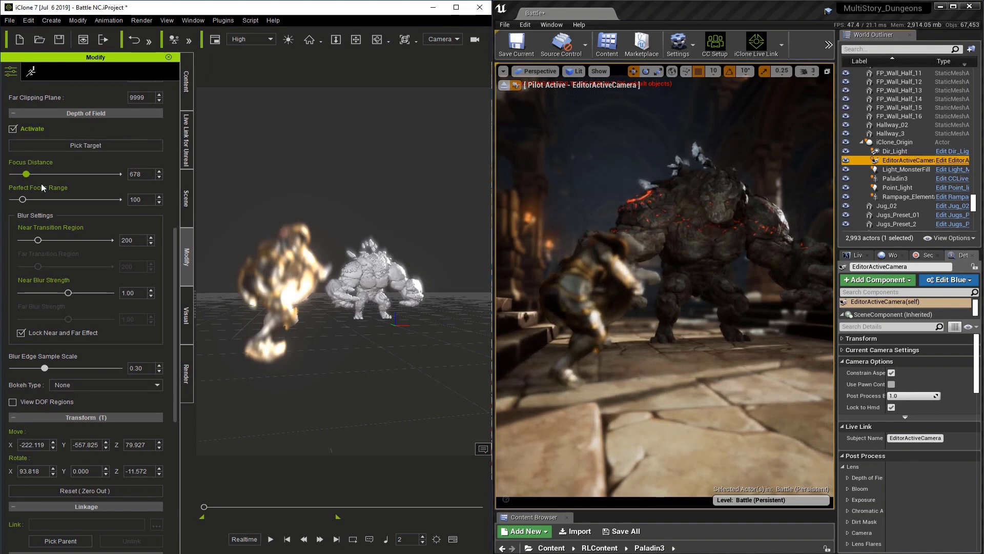
Show the DOF regions and set focus distance 408 with a 66 perfect focus range
left_click(34, 403)
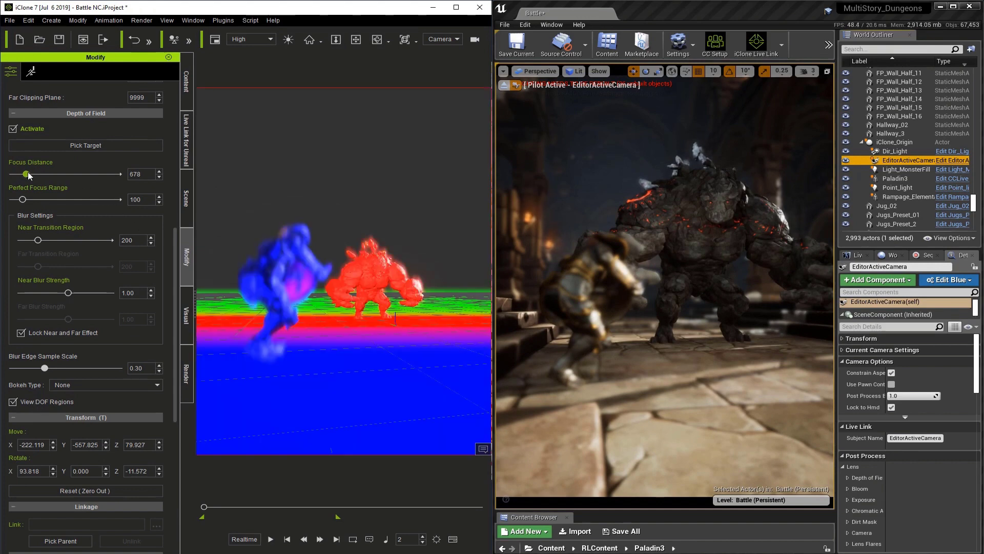
left_click_drag(28, 175, 23, 174)
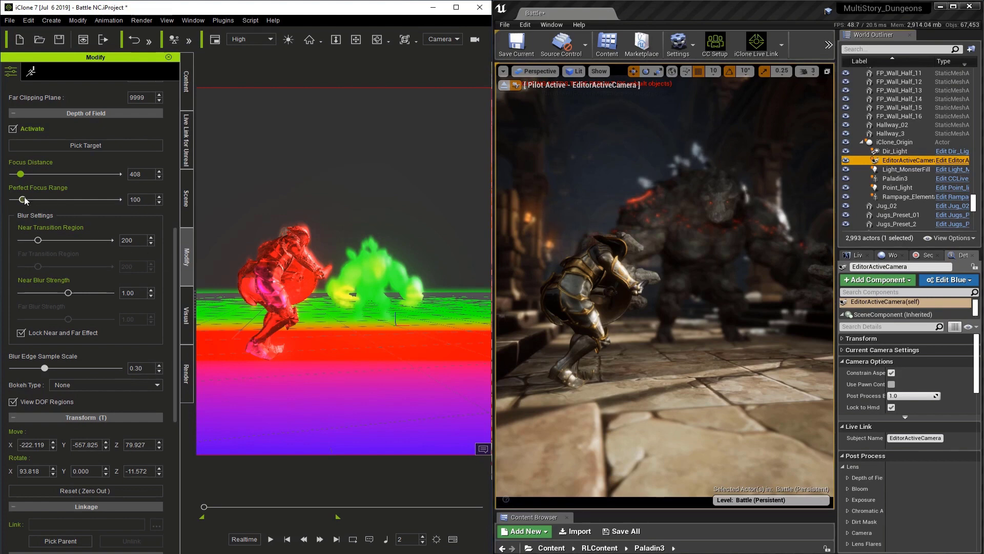
left_click_drag(23, 200, 48, 195)
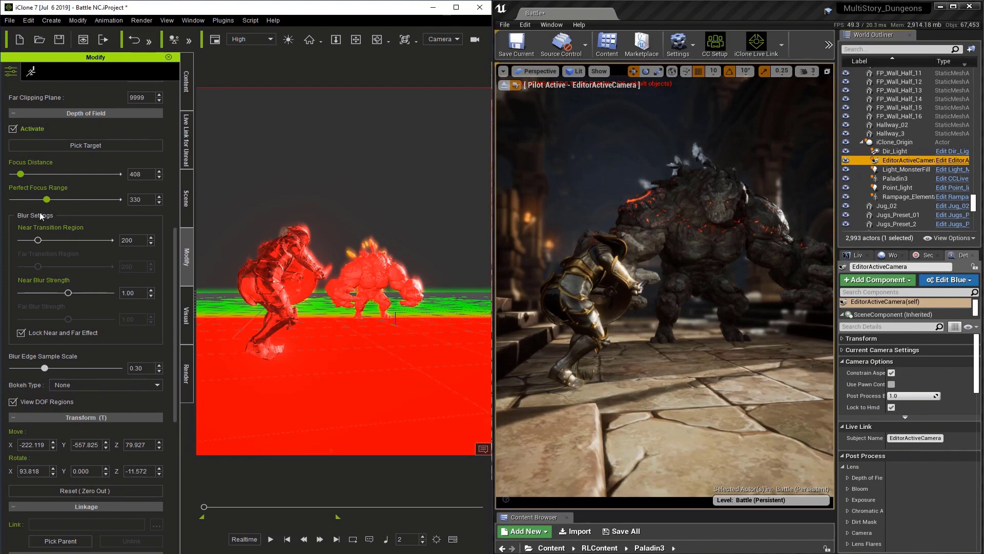
left_click_drag(47, 199, 20, 205)
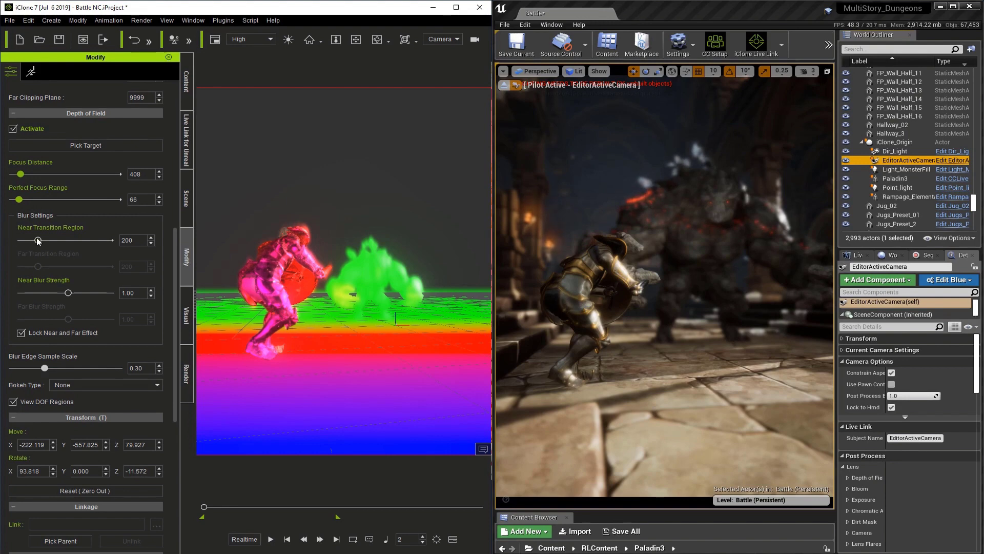
Refocus on the knight at 301, with near transition region 1000 and near blur strength 0.43
left_click(47, 146)
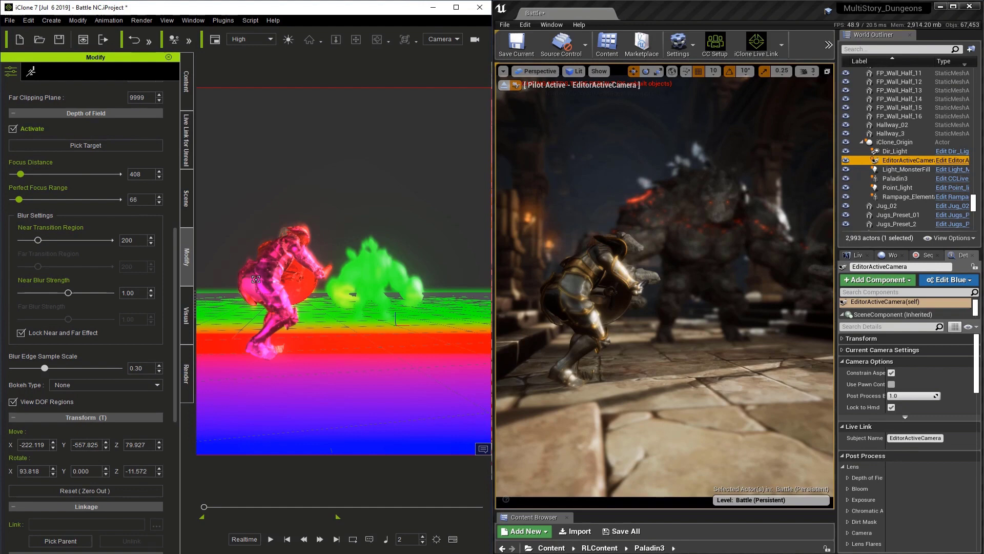
left_click(266, 280)
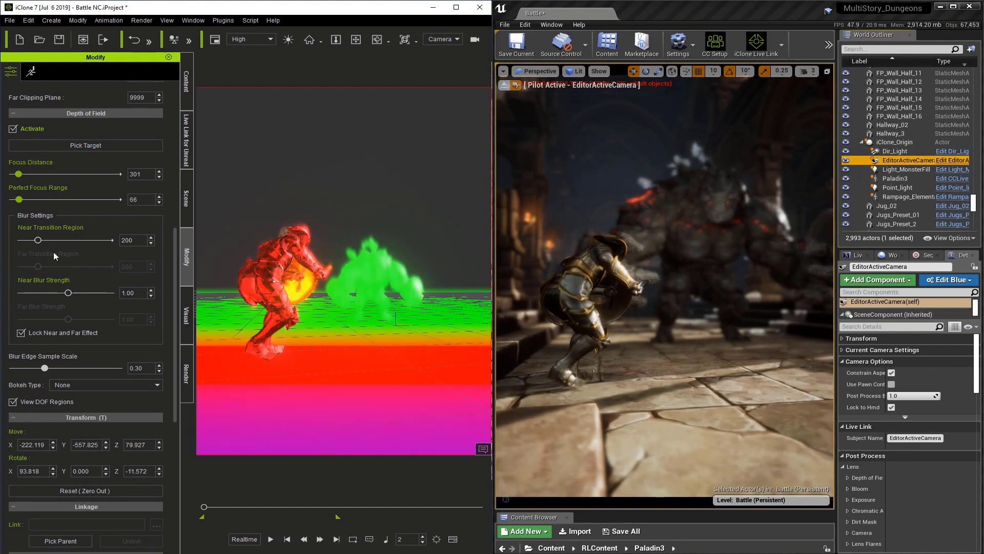
mouse_move(38, 240)
left_mouse_down()
mouse_move(85, 238)
mouse_move(32, 240)
left_mouse_up()
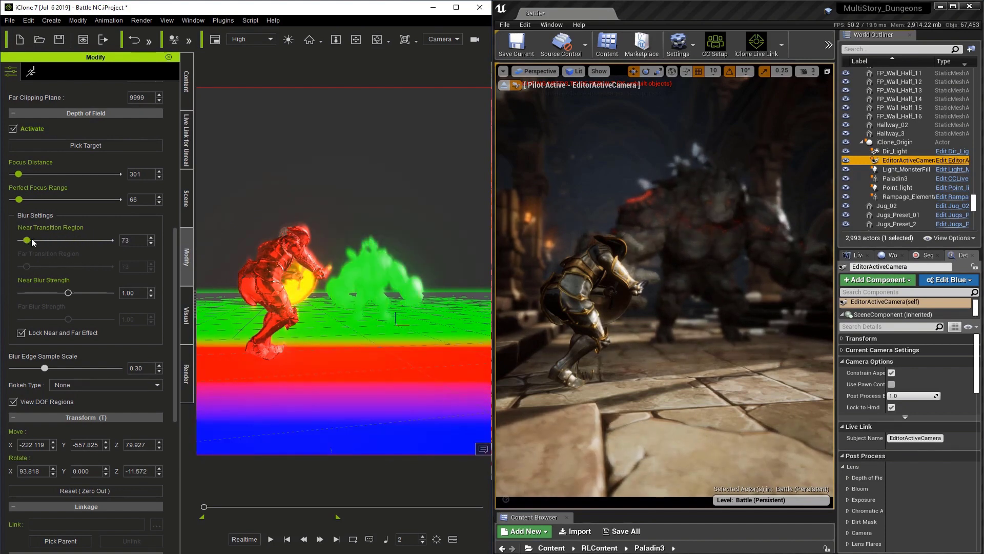
left_click_drag(32, 243, 27, 239)
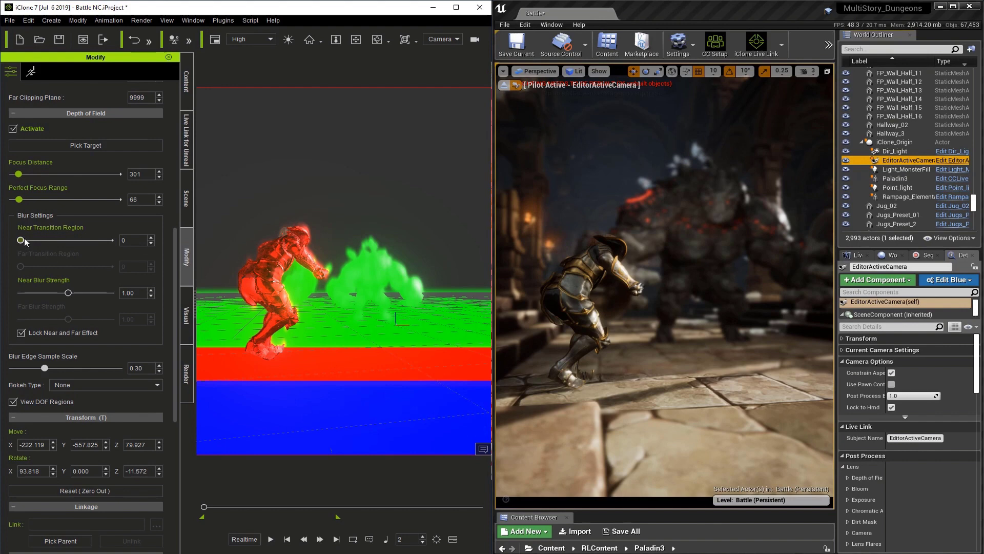
left_click_drag(21, 240, 95, 241)
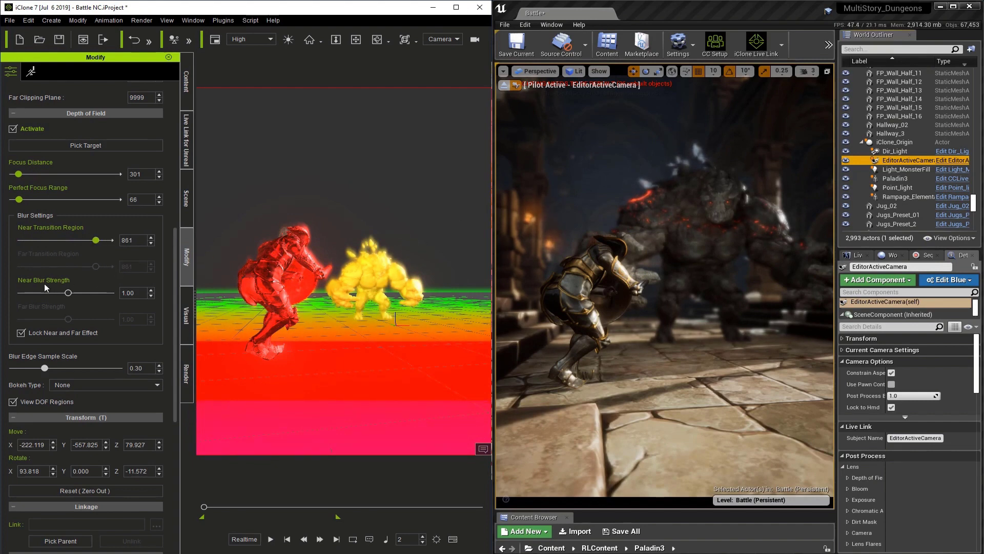
left_click_drag(67, 295, 88, 293)
left_click_drag(96, 240, 113, 244)
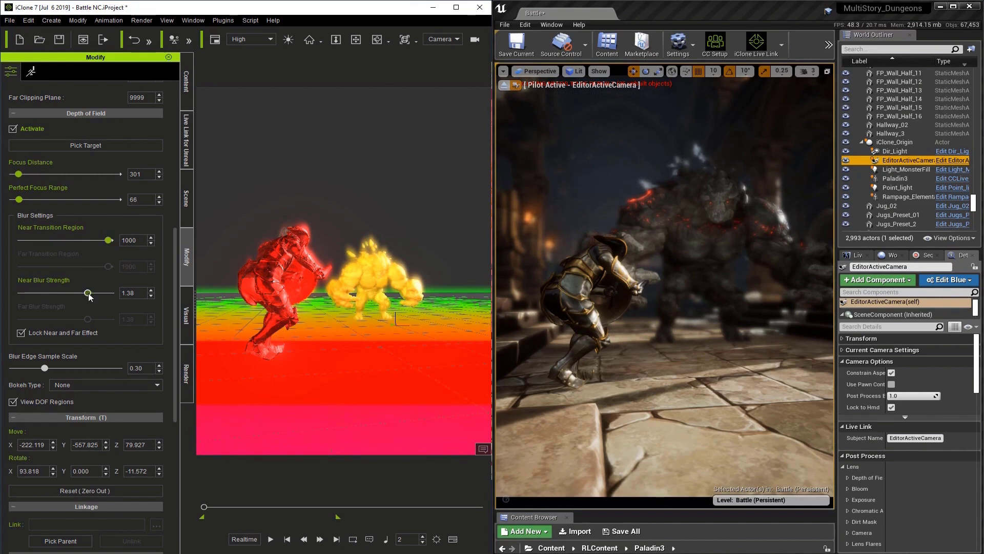
left_click_drag(75, 296, 32, 290)
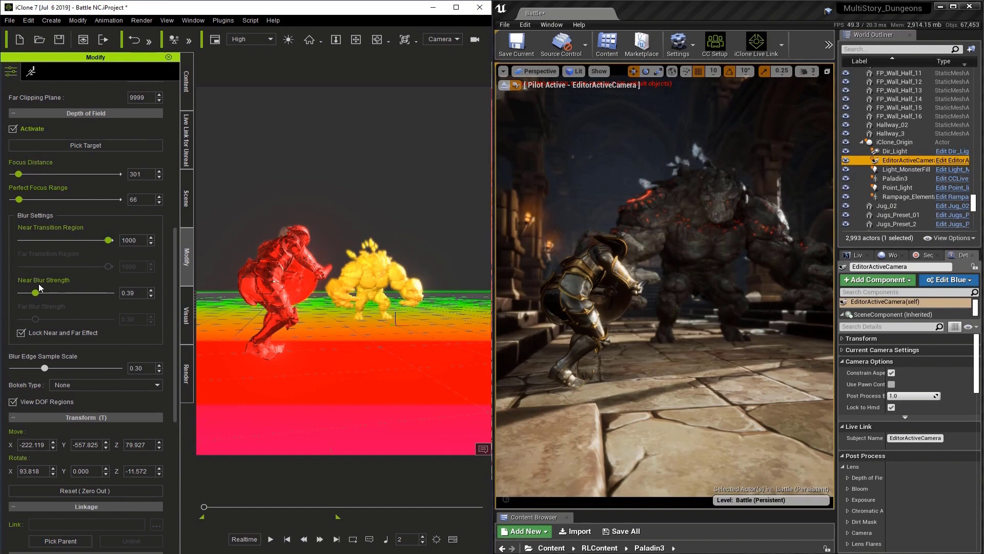
left_click_drag(39, 285, 43, 286)
Hide the DOF regions, preview playback, reposition the camera at the first frame, then advance to frame 405
left_click(63, 401)
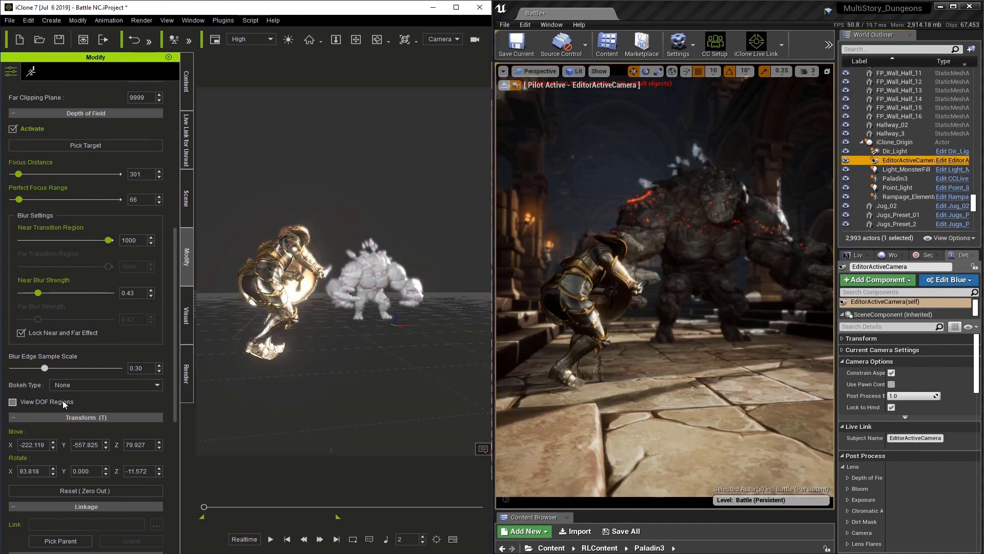
left_click(270, 539)
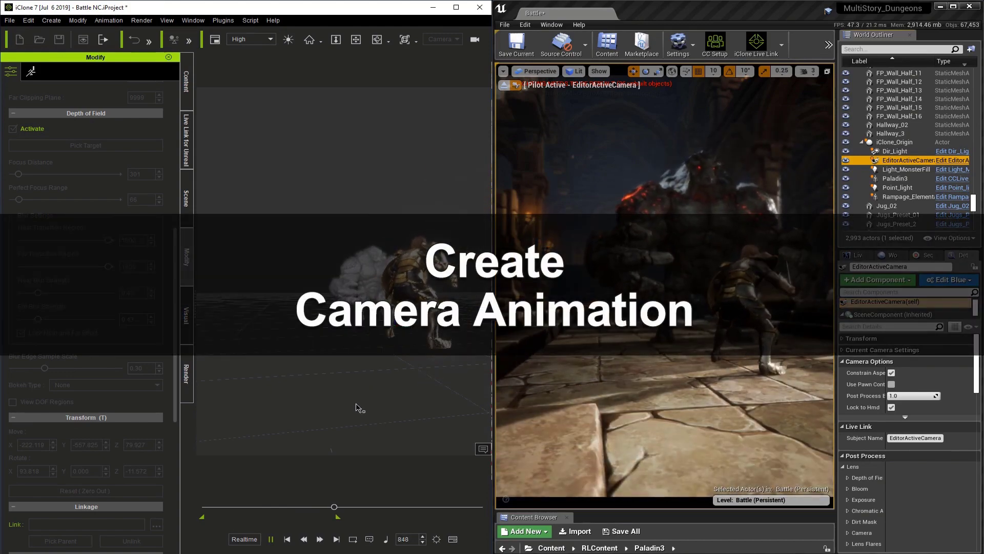
left_click(290, 540)
right_click_drag(312, 288, 323, 509)
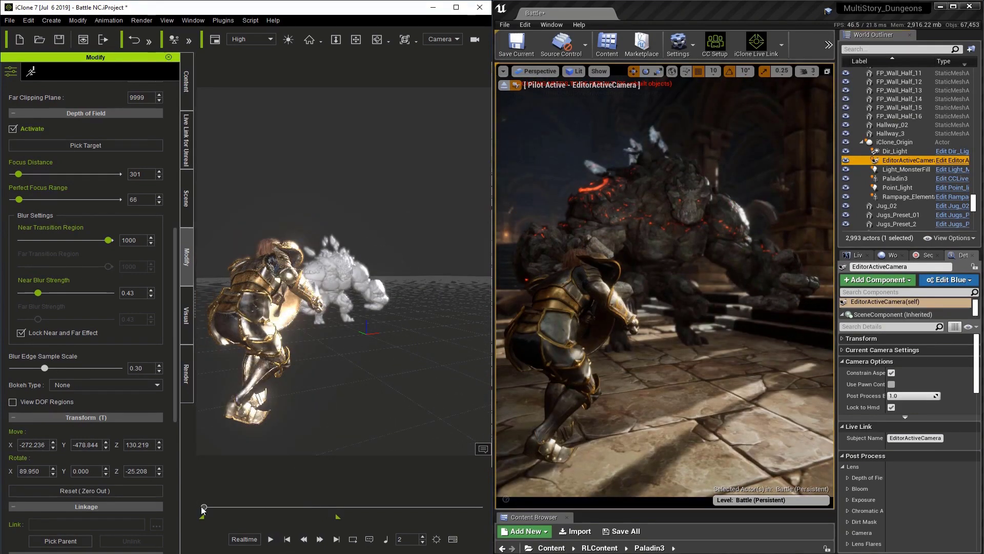
left_click_drag(204, 507, 272, 508)
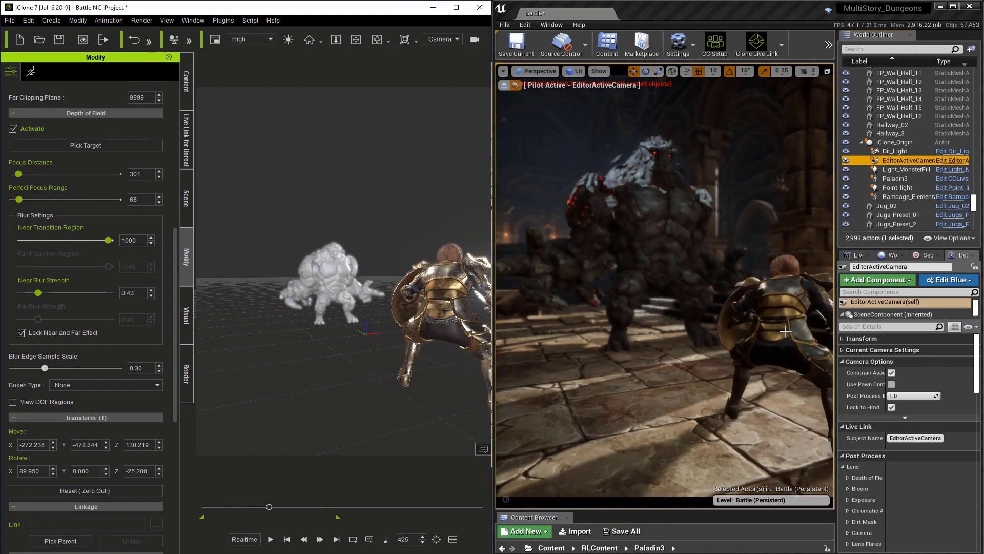
At frame 273, orbit the view onto the knight and monster and reselect the Camera to key it
left_click(286, 539)
left_click(453, 539)
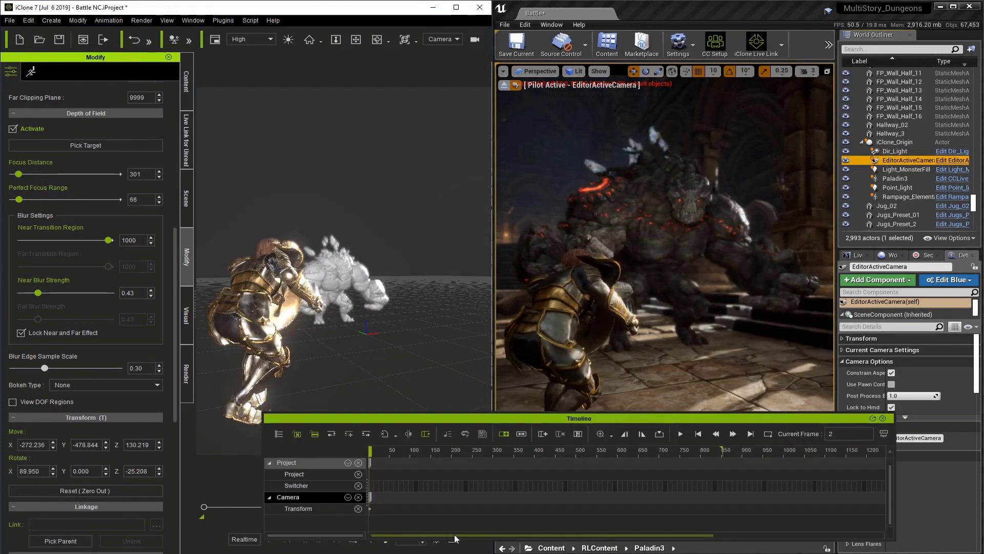
left_click_drag(392, 456, 481, 451)
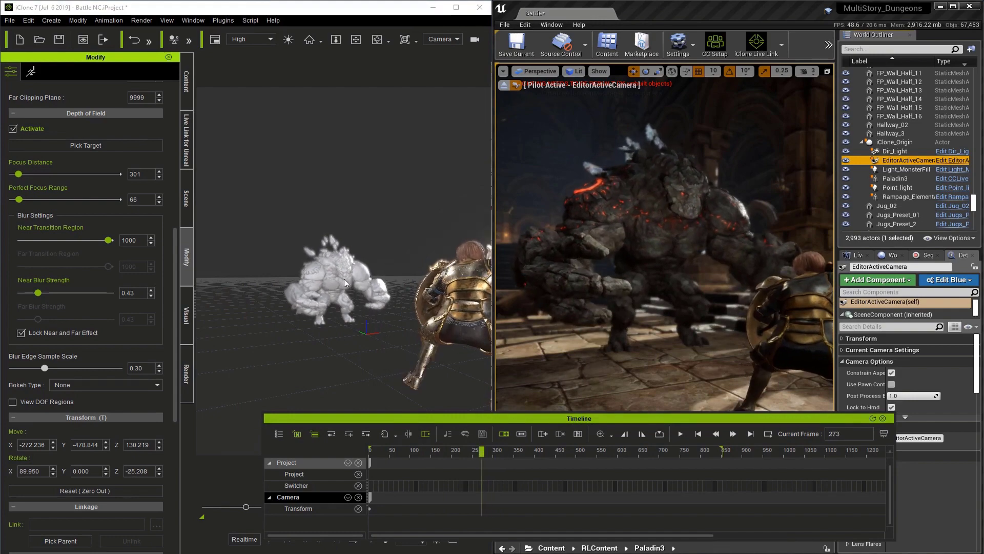
left_click(368, 309)
right_click_drag(368, 310, 277, 311)
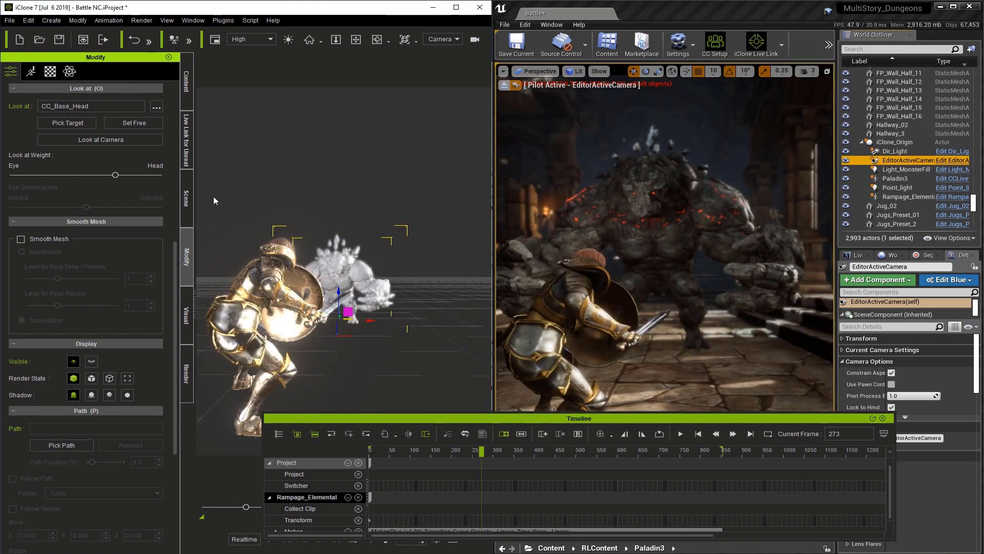
left_click(190, 204)
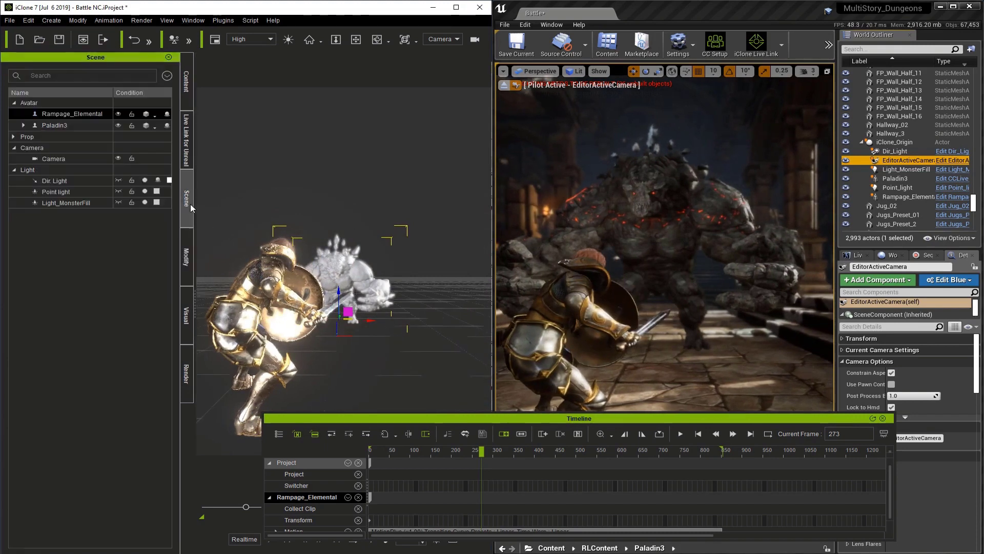
left_click(78, 160)
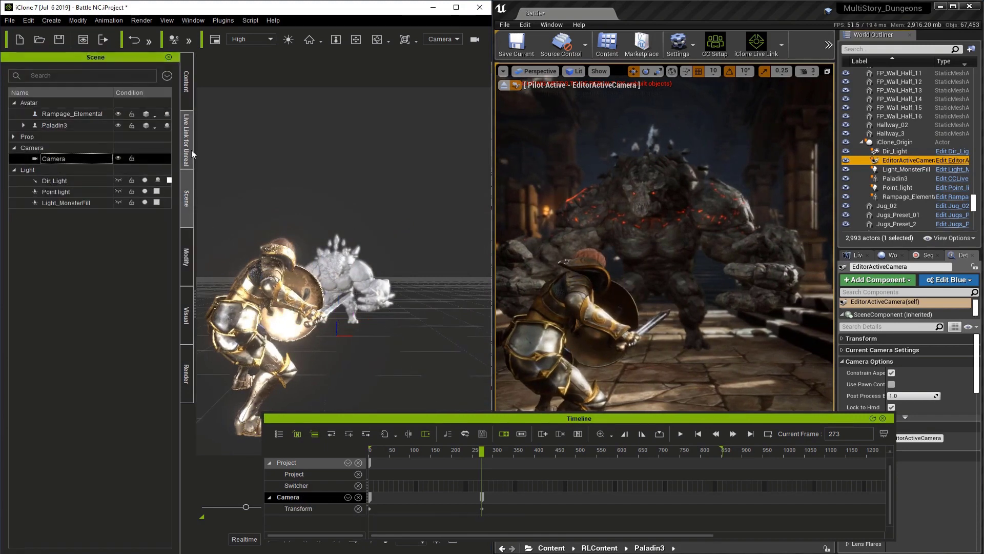
left_click(187, 249)
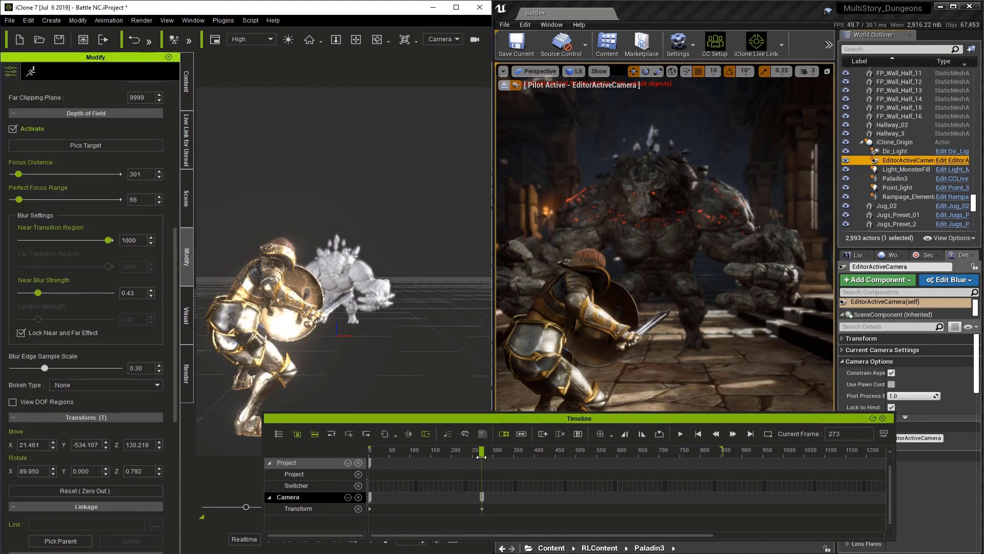
mouse_move(482, 452)
left_mouse_down()
mouse_move(374, 450)
mouse_move(450, 451)
mouse_move(482, 464)
left_mouse_up()
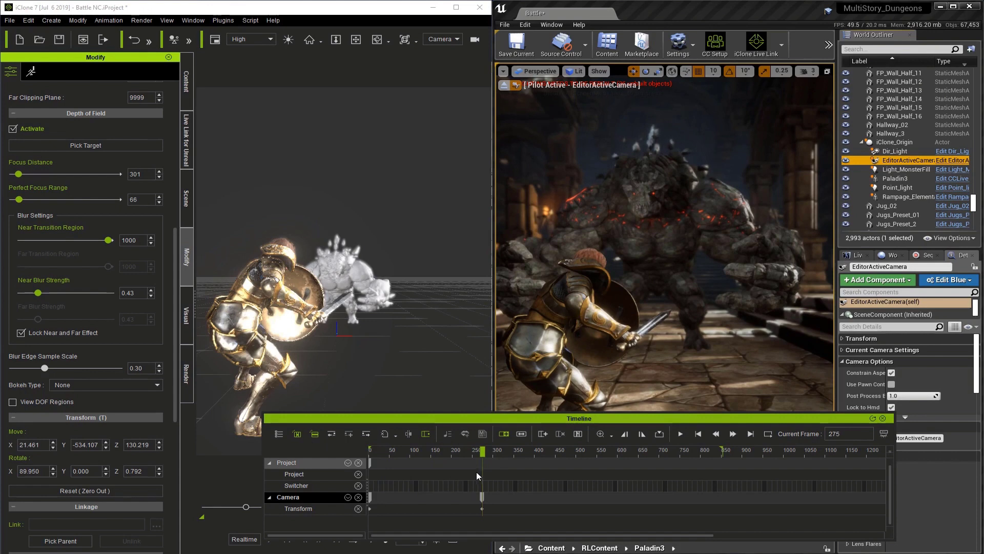
At the frame-273 camera key, focus on the knight at distance 220
left_click(482, 497)
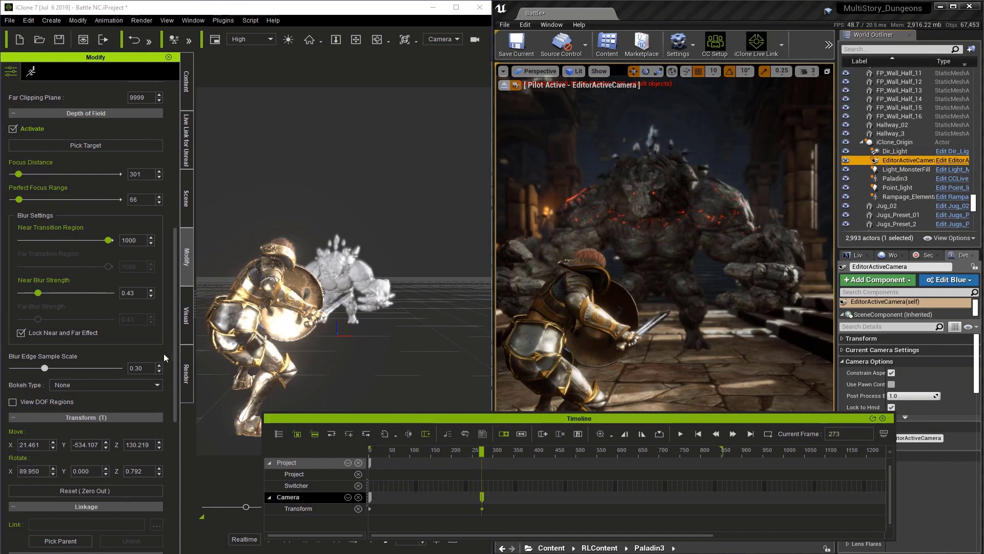
left_click(110, 147)
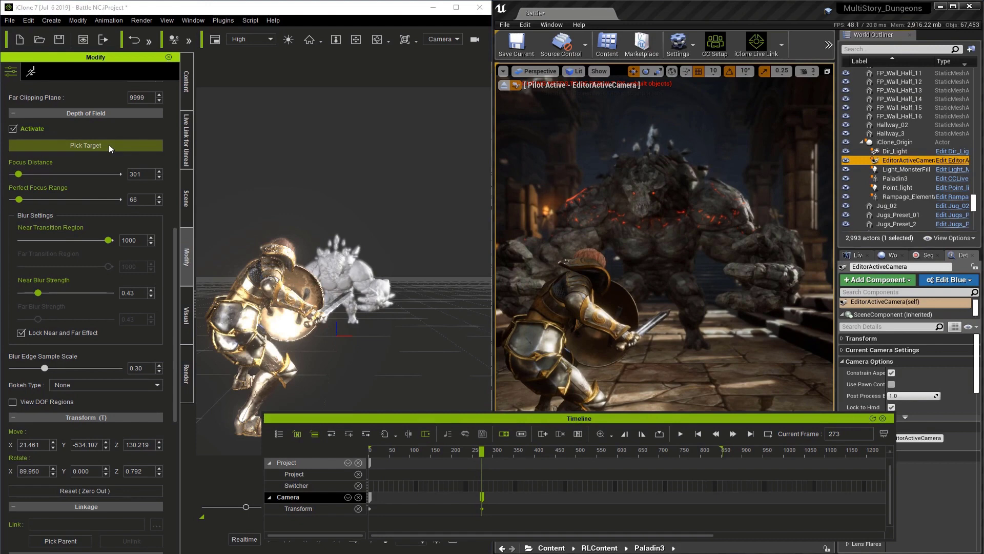
left_click(277, 270)
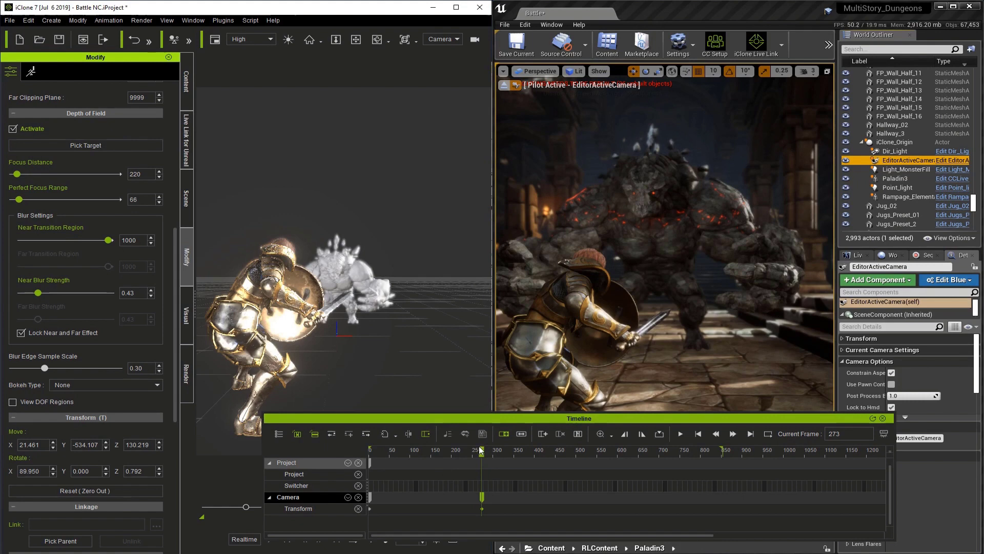
At the first frame, focus on the monster, then scrub with DOF regions shown to check the focus pull
left_click(703, 433)
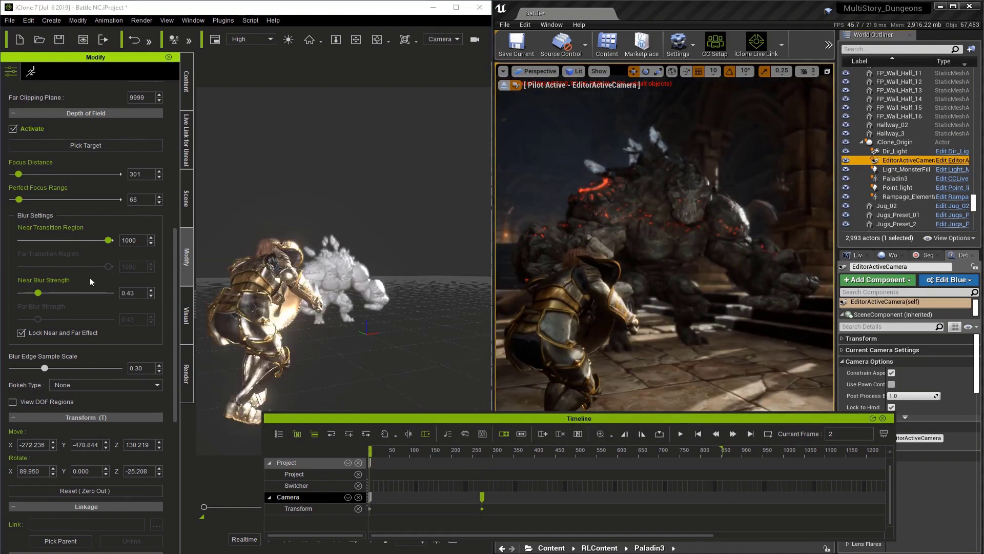
left_click(109, 148)
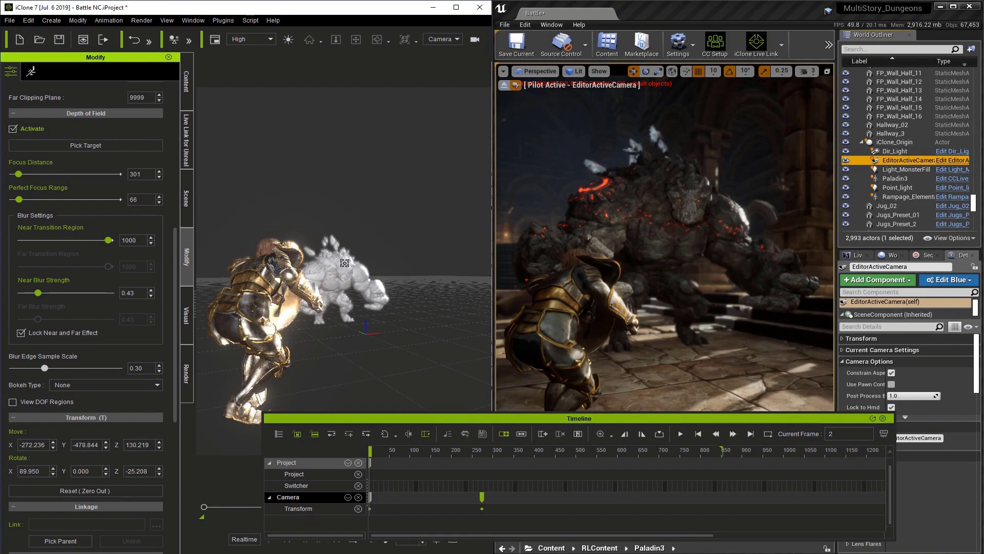
left_click(344, 262)
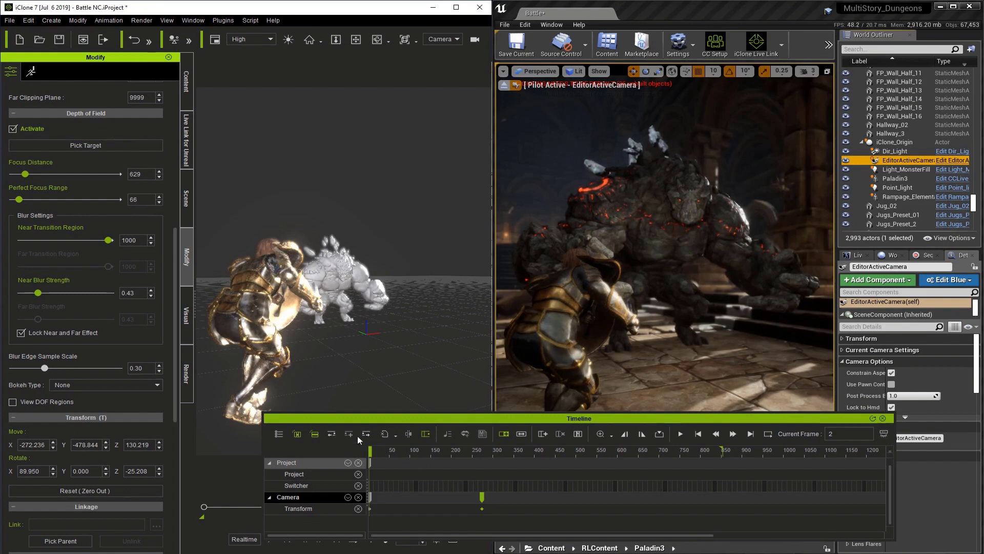
left_click(63, 401)
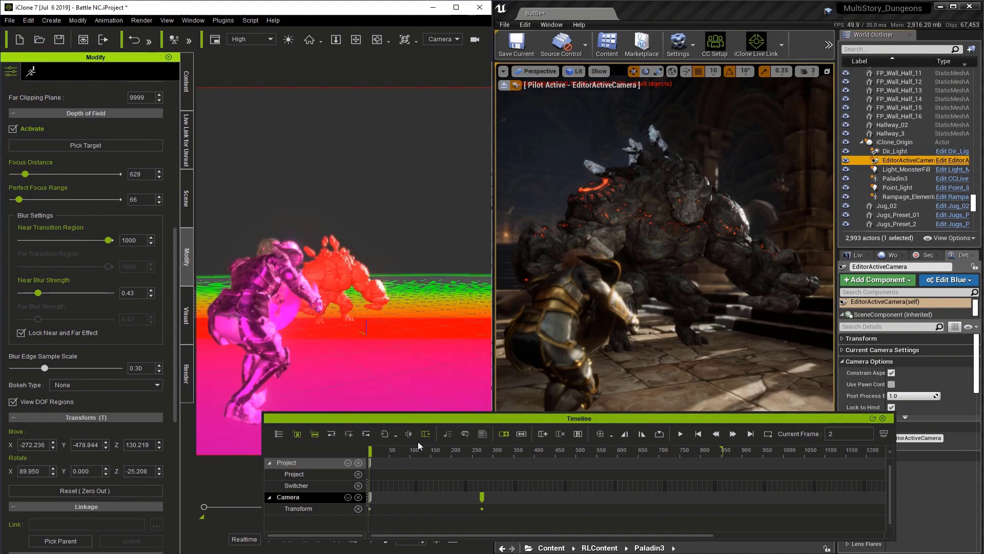
left_click_drag(386, 451, 486, 462)
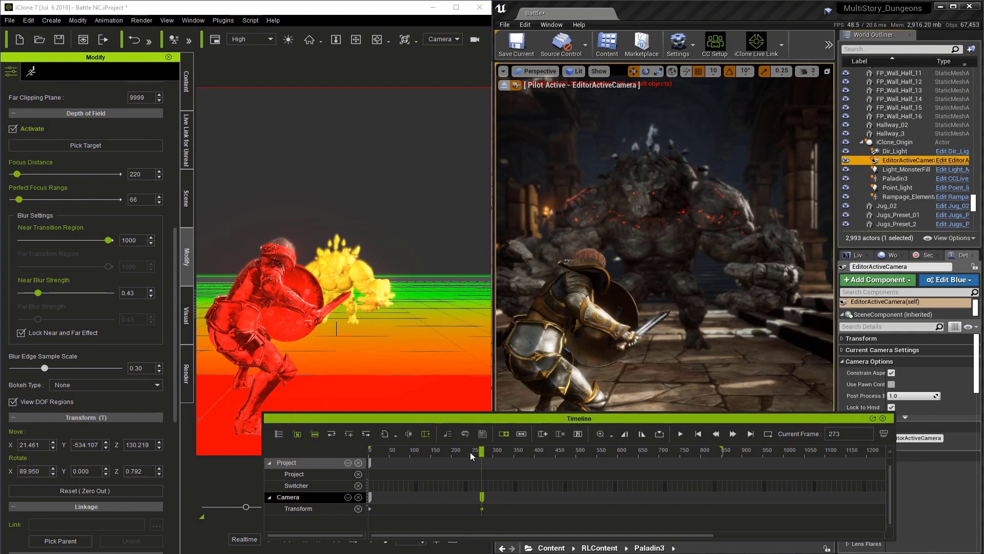
left_click(51, 400)
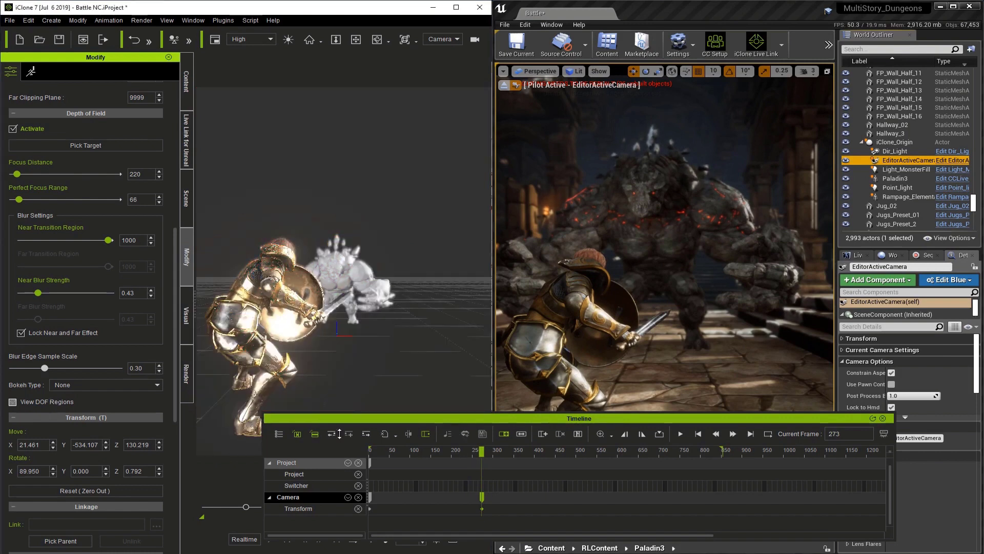
Key the camera at frame 609, then pull it back and lower at frame 654
left_click_drag(488, 453, 621, 482)
left_click(621, 509)
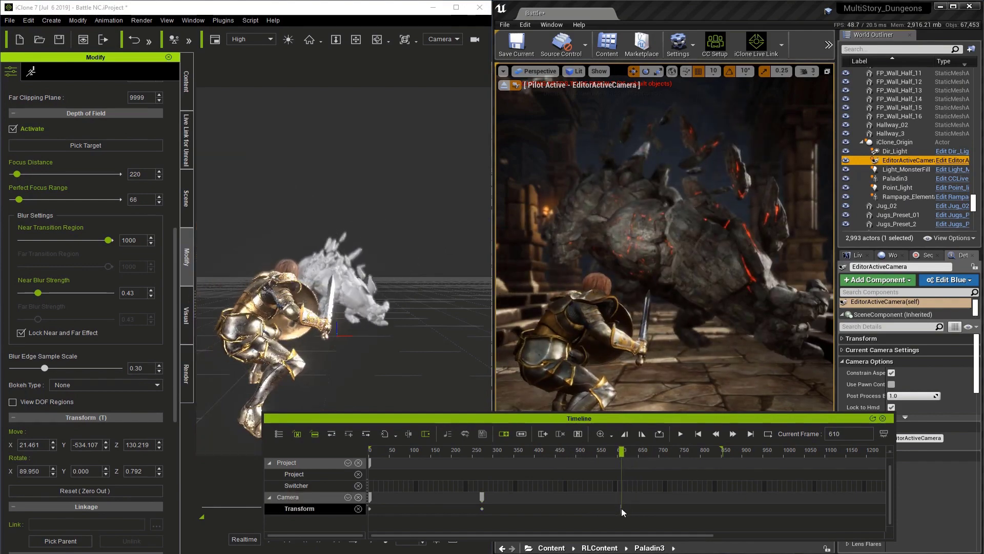
left_click_drag(621, 450, 640, 451)
middle_click_drag(409, 349, 404, 313)
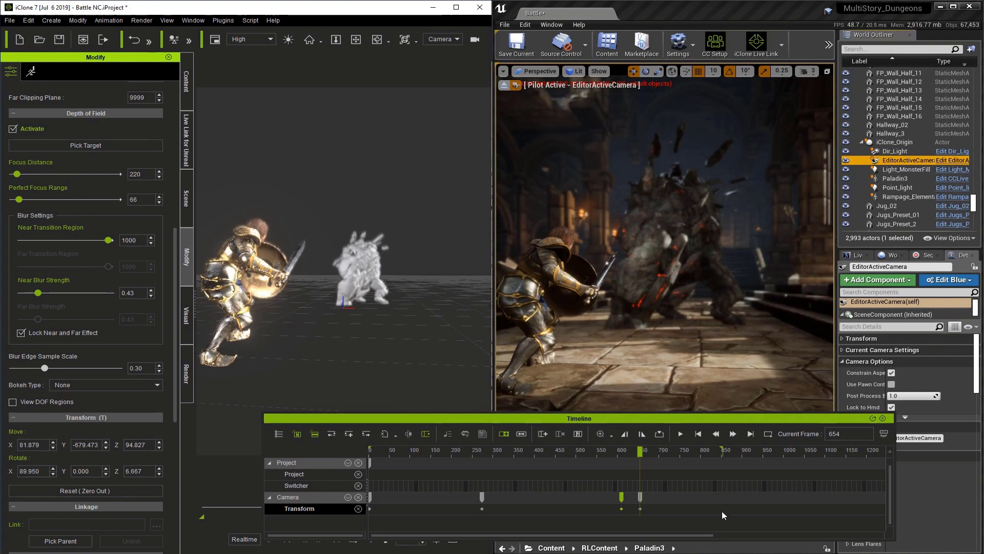
At frame 803, move the camera closer to the knight and turn it to rotate Z 15.291
left_click_drag(640, 453, 702, 460)
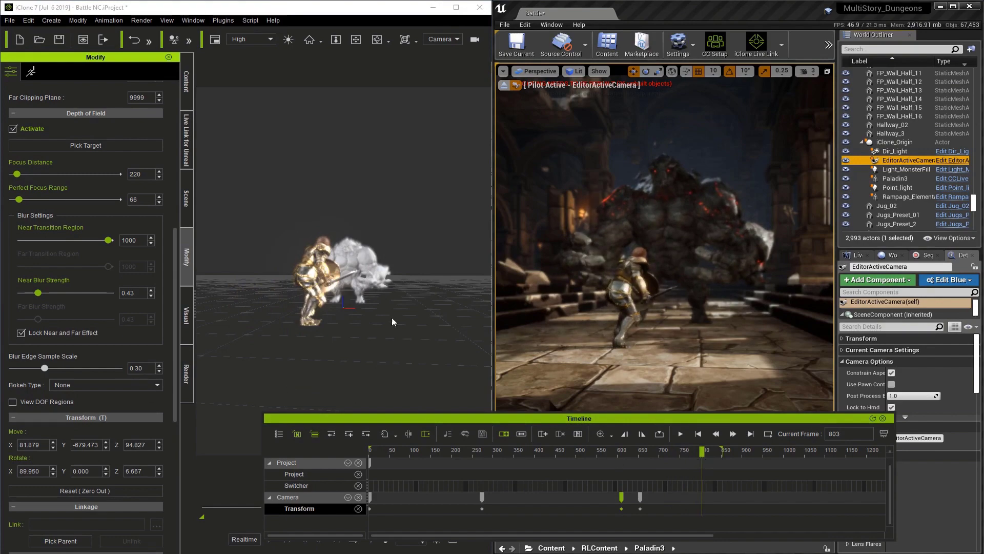
scroll(392, 318, "up", 3)
right_click_drag(392, 318, 354, 297)
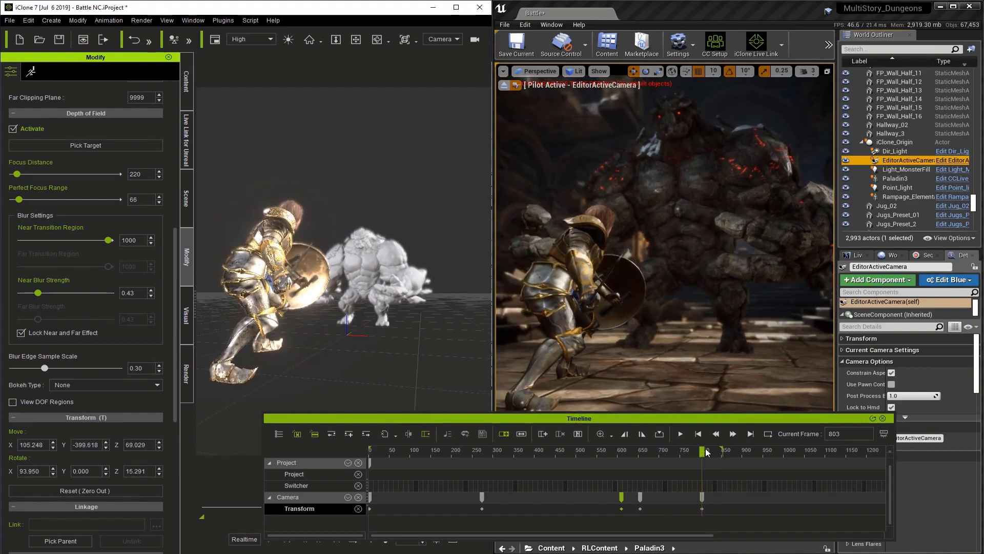
left_click_drag(702, 451, 722, 465)
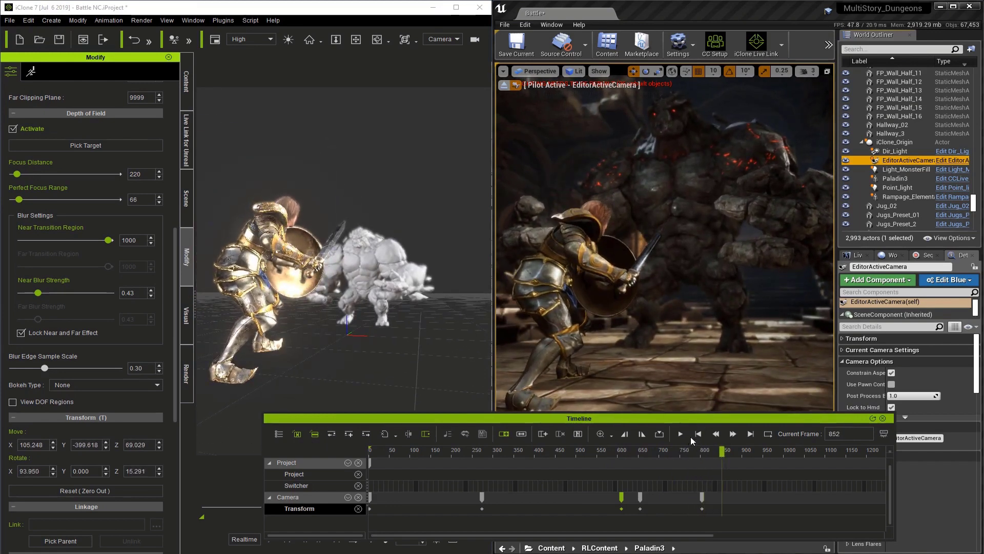
Play the animation from the start to preview the keyed camera moves in Unreal
left_click(684, 436)
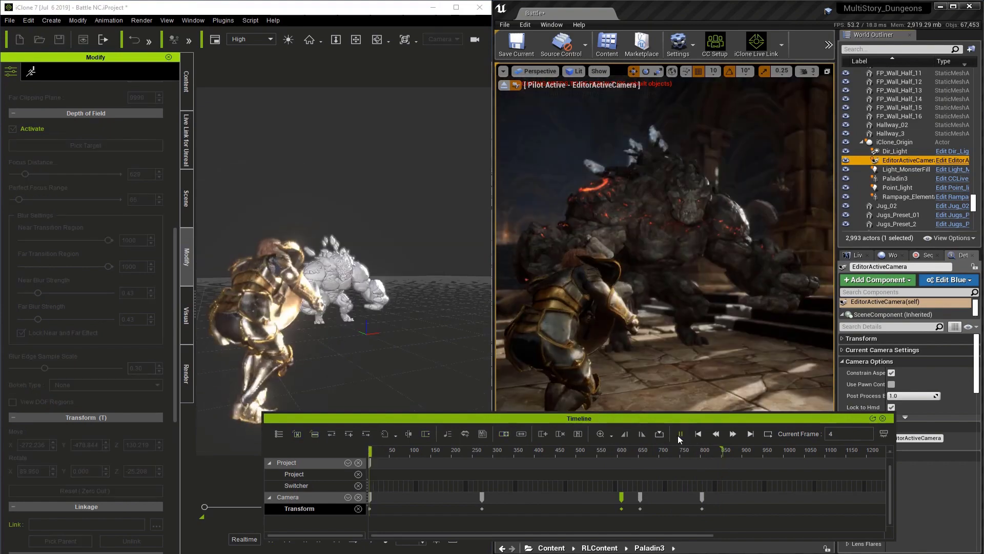